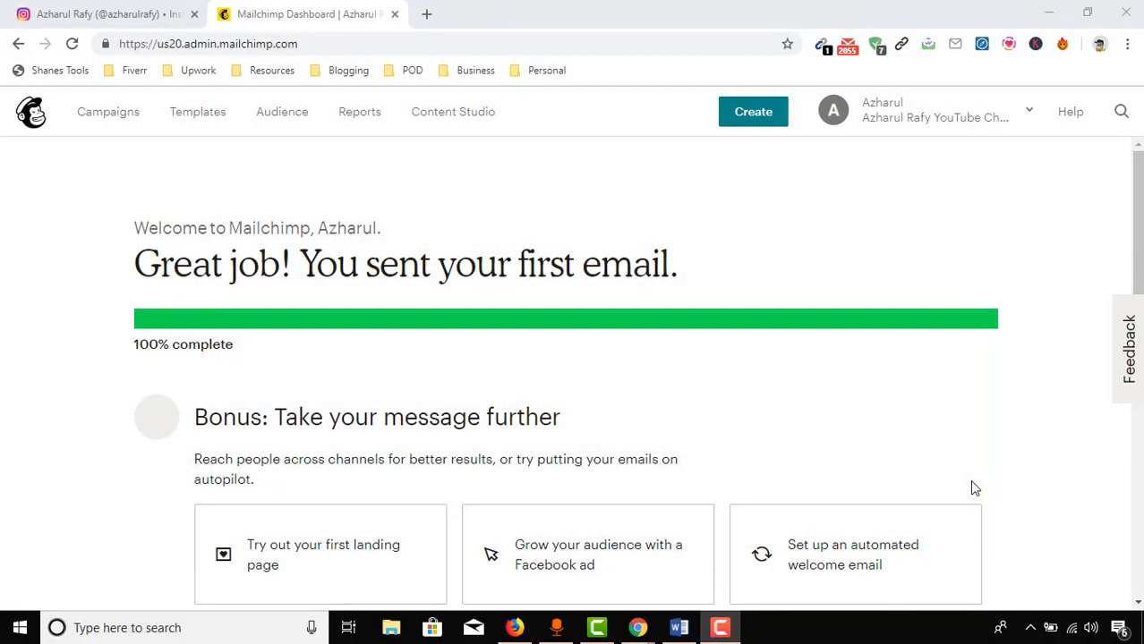
# Step: Bring forward the Gmail window showing the received 'Get your Step by Step Email Marketing Course!' email
pyautogui.moveTo(651, 628)
pyautogui.click(686, 577)
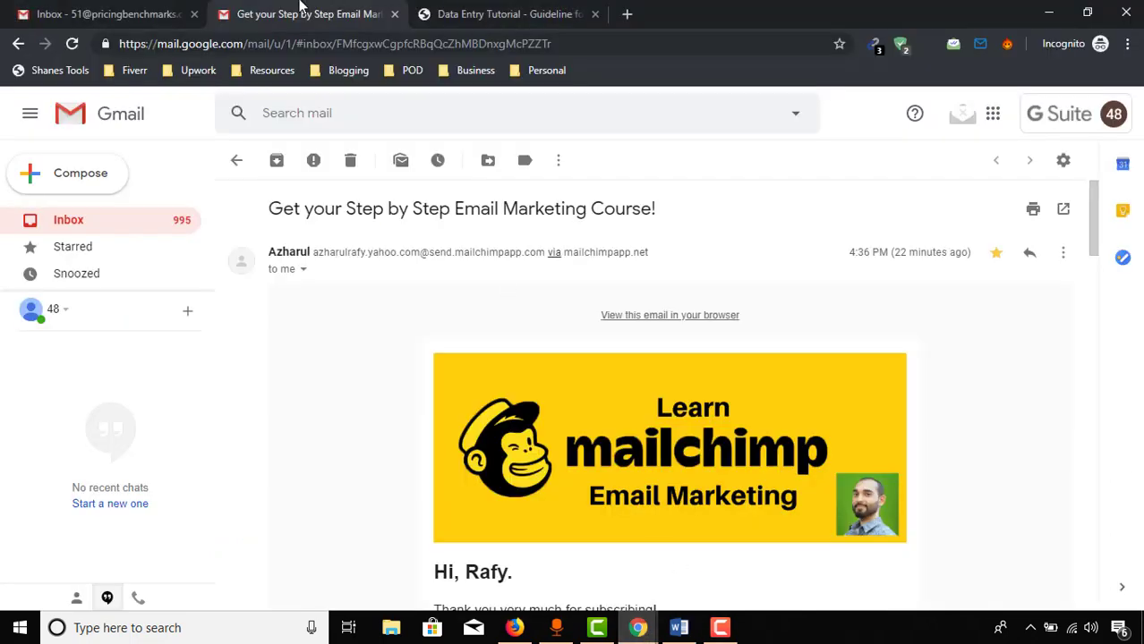
pyautogui.click(425, 11)
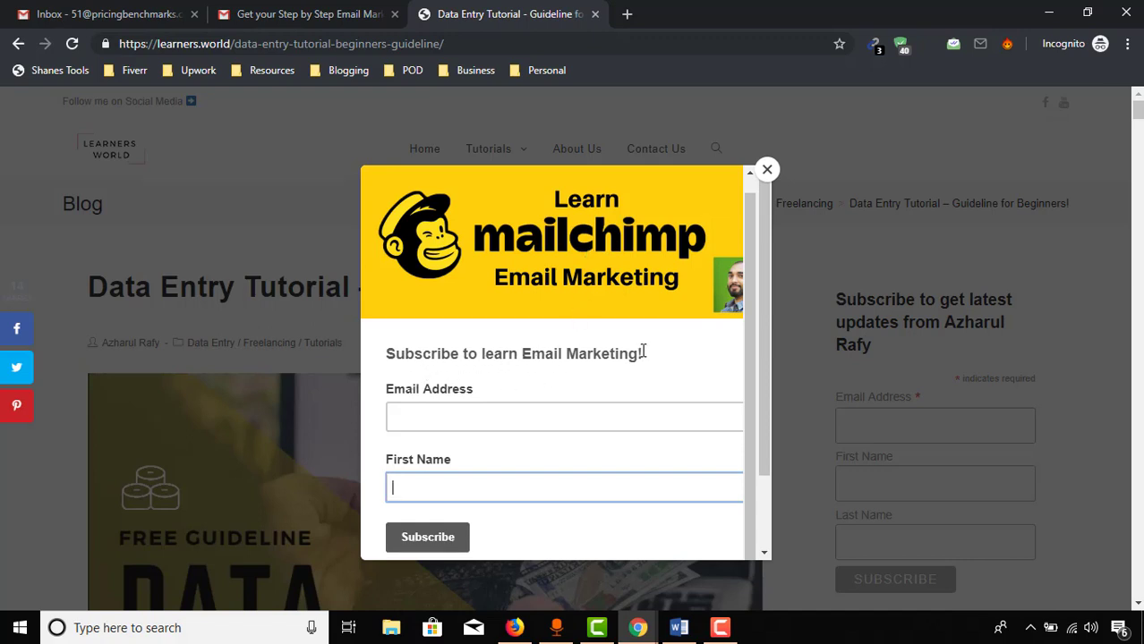
pyautogui.moveTo(642, 353); pyautogui.dragTo(385, 354)
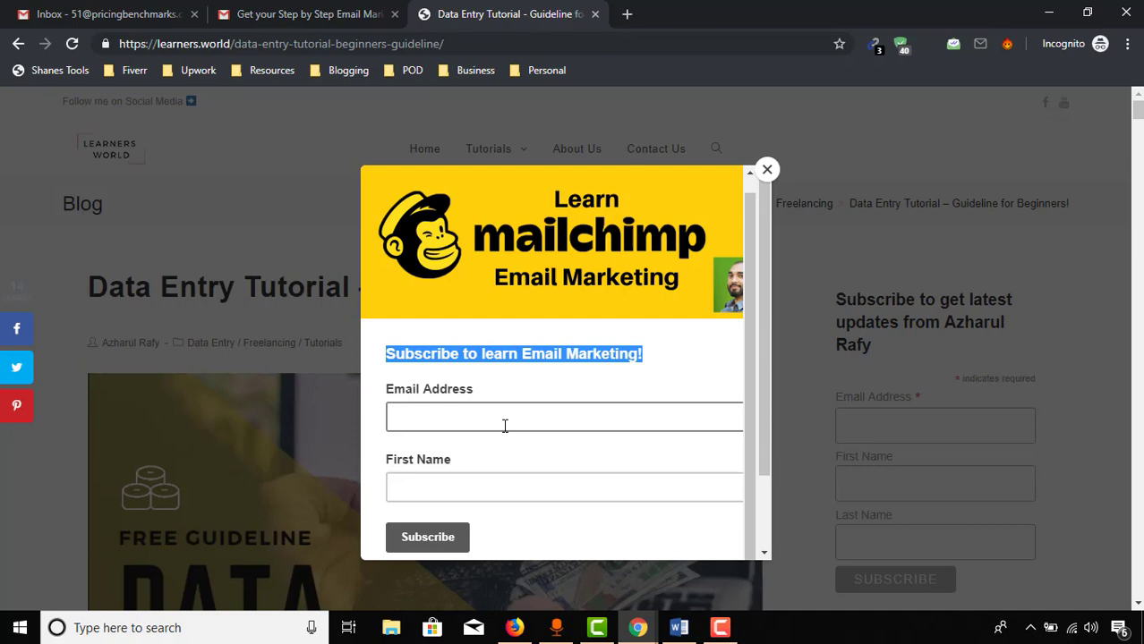
pyautogui.click(504, 426)
pyautogui.click(467, 485)
pyautogui.scroll(-1, 454, 503)
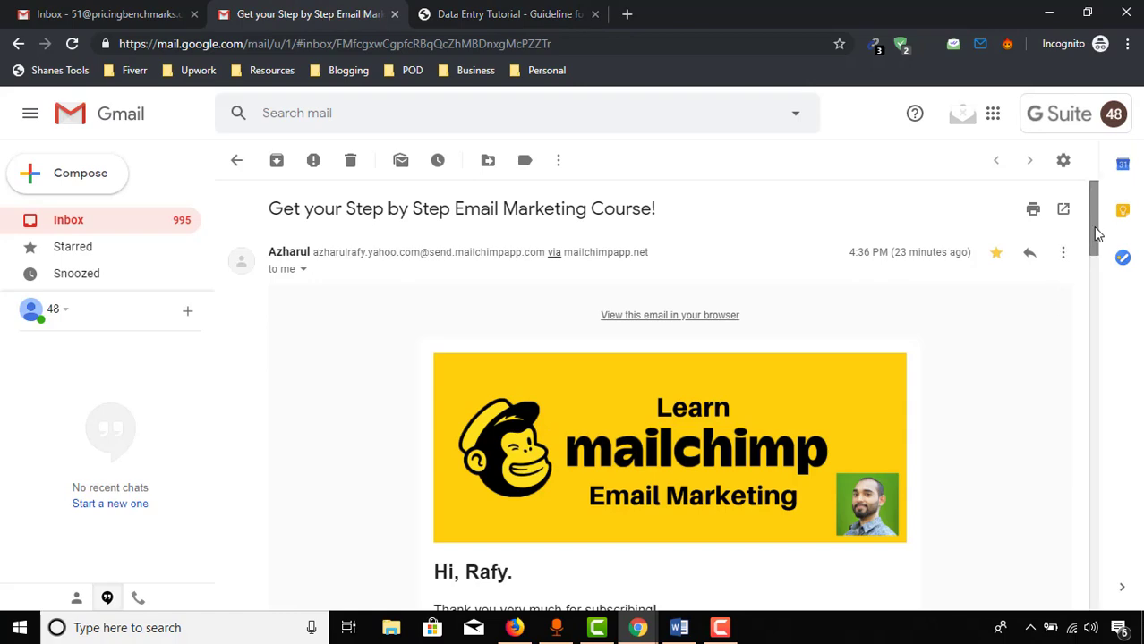
# Step: Read through the received welcome email down to its footer and back up
pyautogui.moveTo(1097, 233); pyautogui.dragTo(1099, 341)
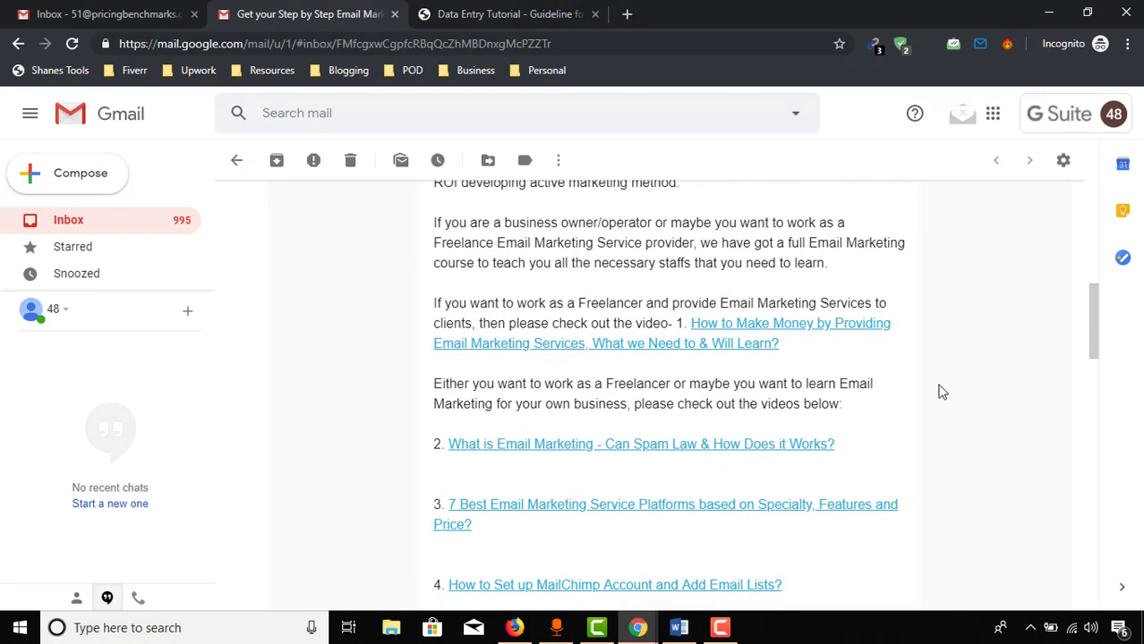
pyautogui.scroll(-10, 942, 392)
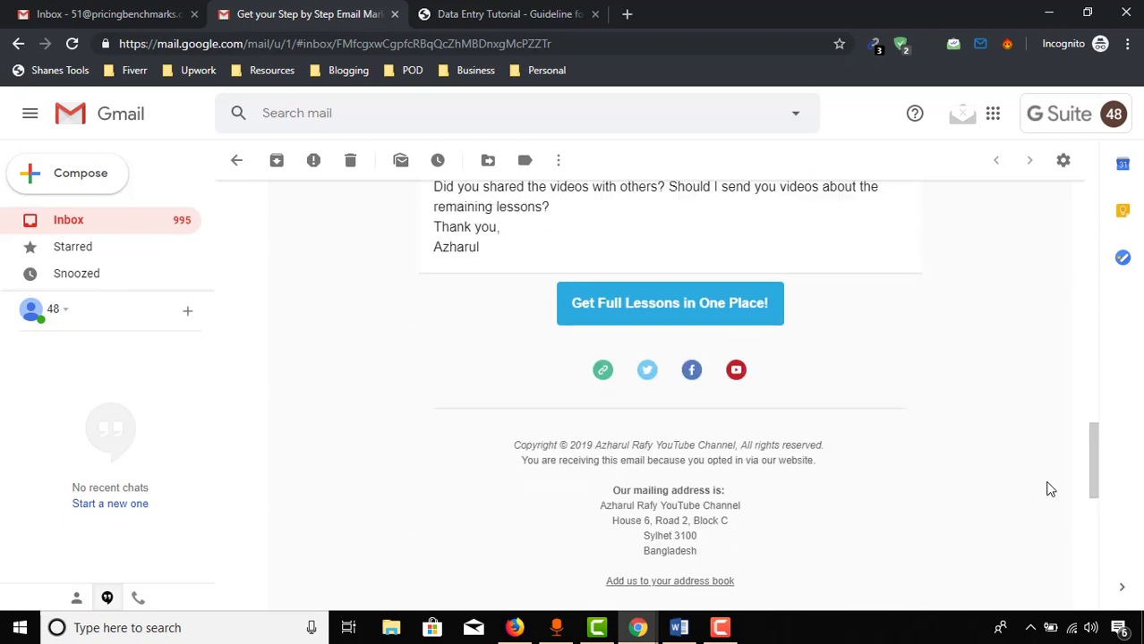
pyautogui.scroll(1, 1086, 463)
pyautogui.moveTo(1086, 463); pyautogui.dragTo(1098, 235)
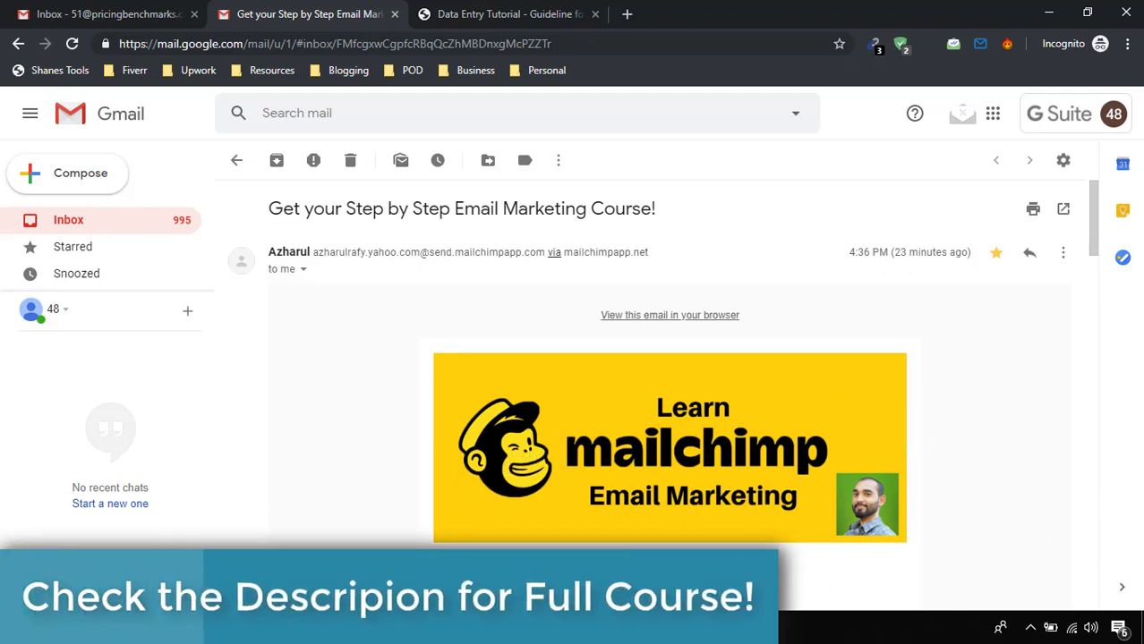
# Step: Return to the Mailchimp dashboard and look over it
pyautogui.moveTo(632, 628)
pyautogui.click(542, 528)
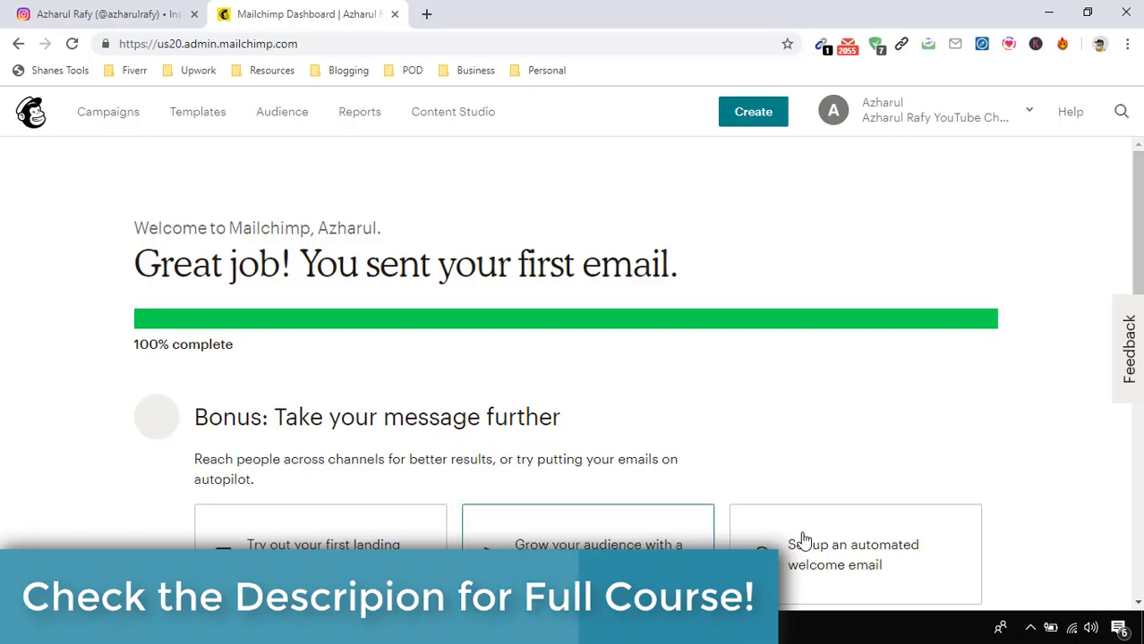
pyautogui.scroll(-1, 909, 536)
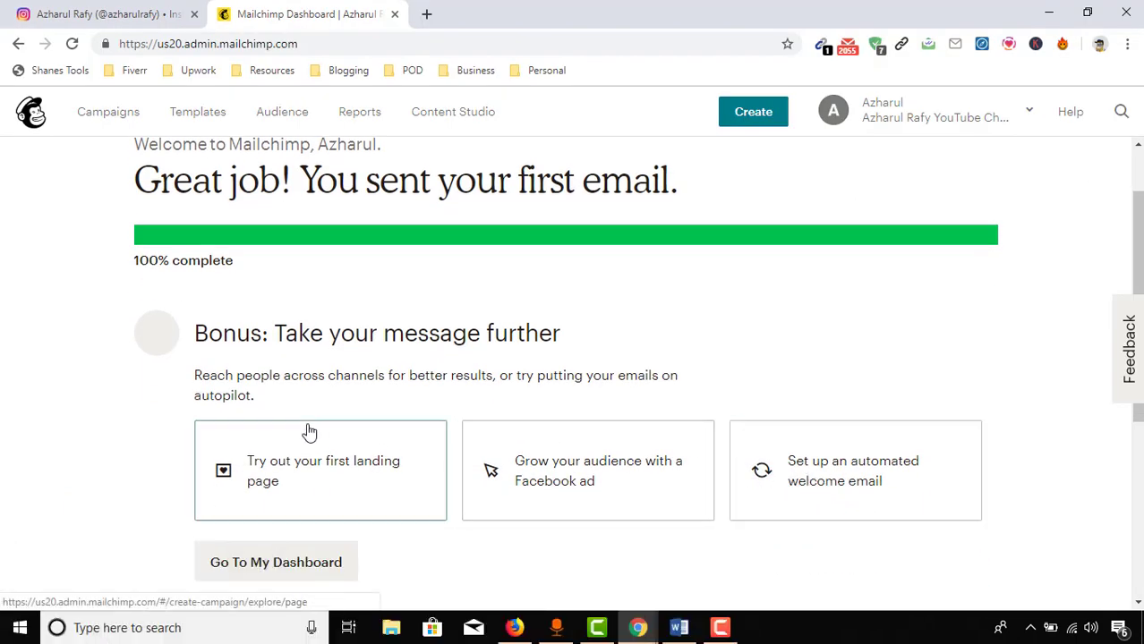
pyautogui.scroll(1, 750, 197)
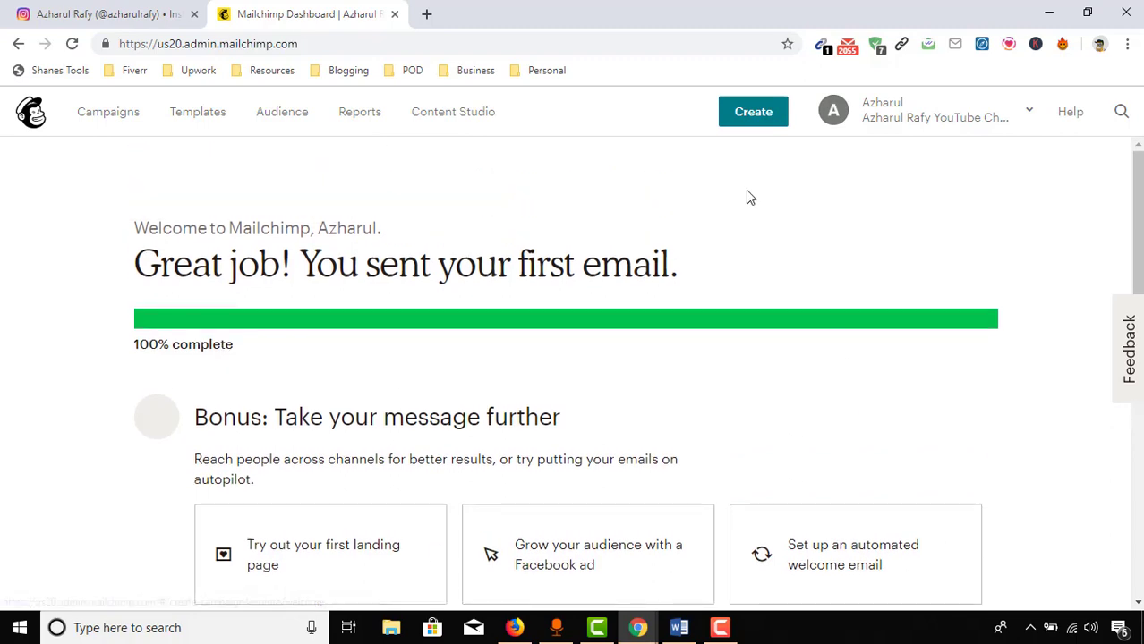
# Step: Start a new automated email, choosing Subscriber Activity → Welcome new subscribers
pyautogui.click(761, 118)
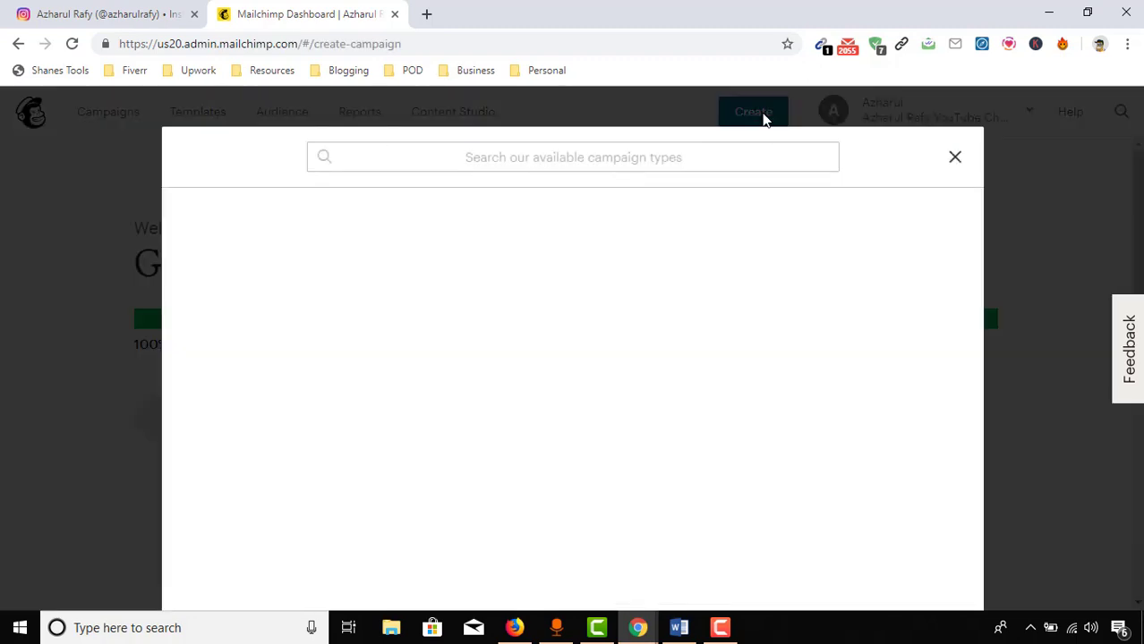
pyautogui.click(269, 232)
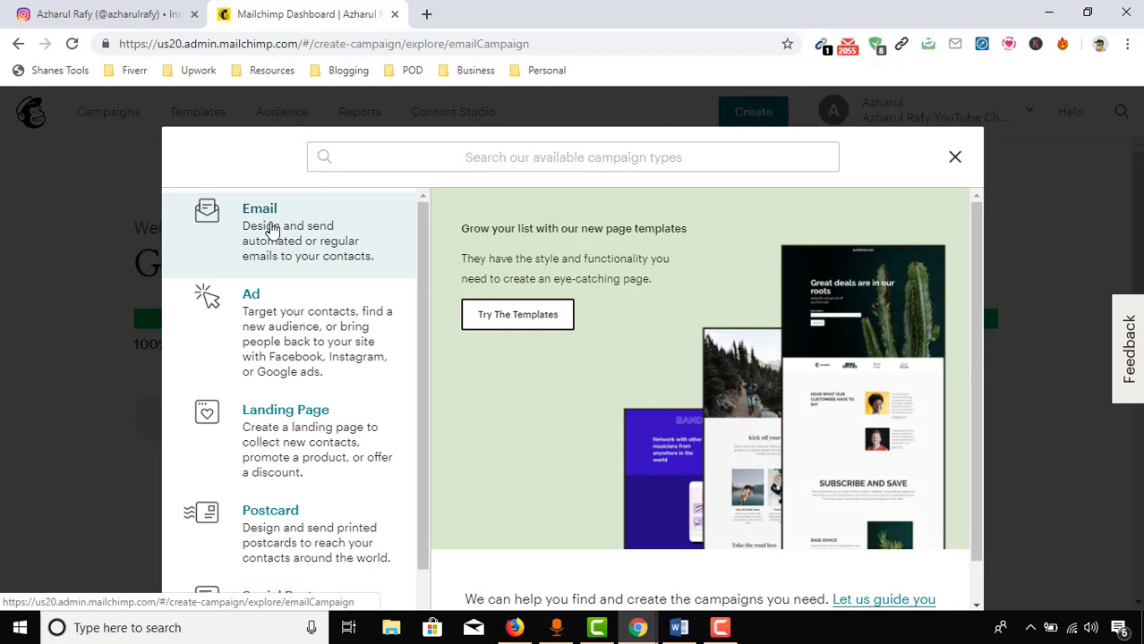
pyautogui.click(593, 229)
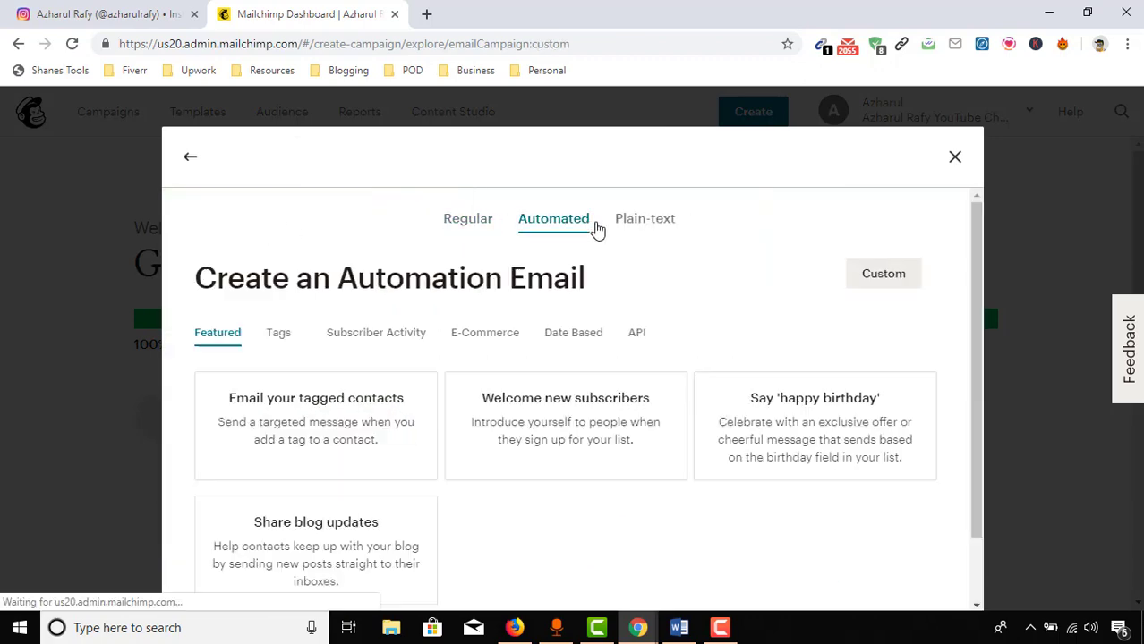
pyautogui.click(402, 342)
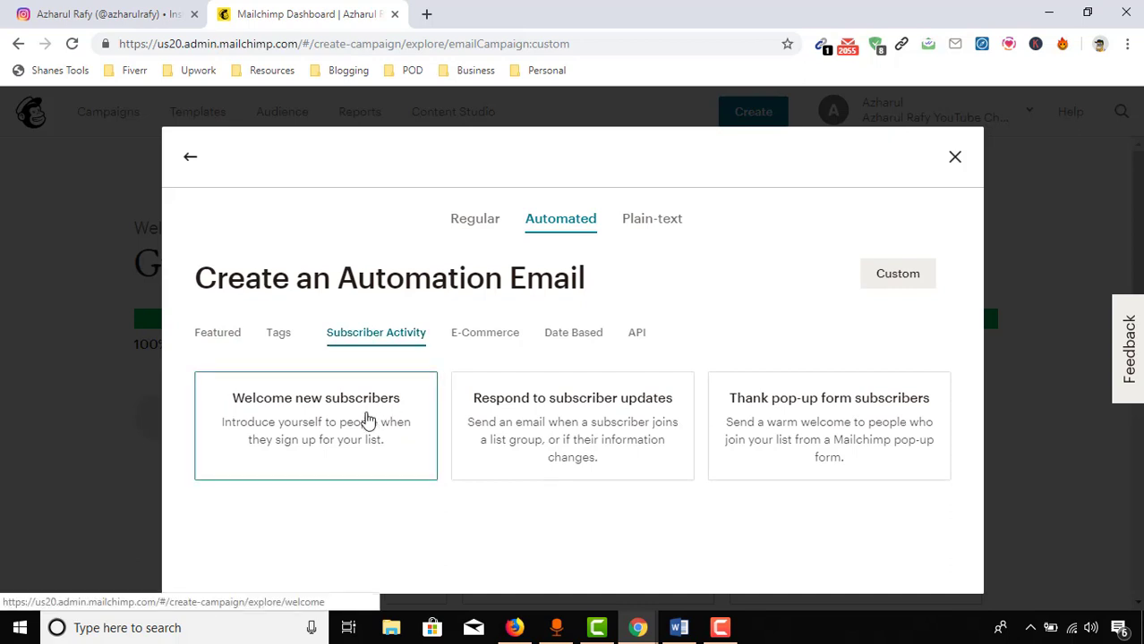
pyautogui.click(352, 441)
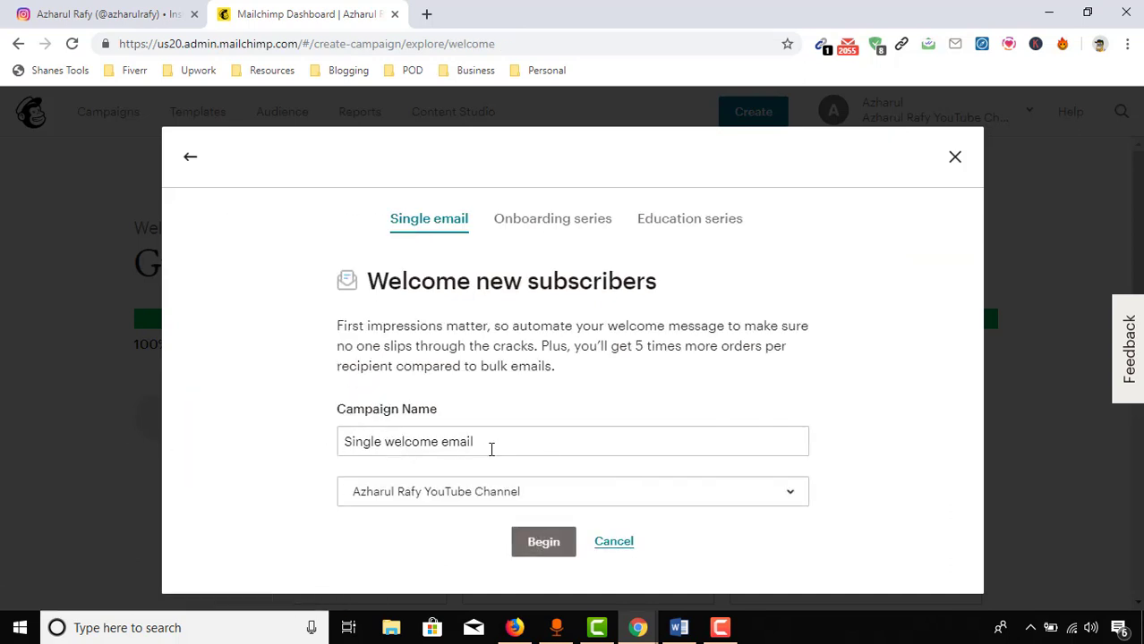
# Step: Name the automation 'Test Welcome Email 1', keep the YouTube Channel audience, and begin it
pyautogui.moveTo(519, 444); pyautogui.dragTo(326, 435)
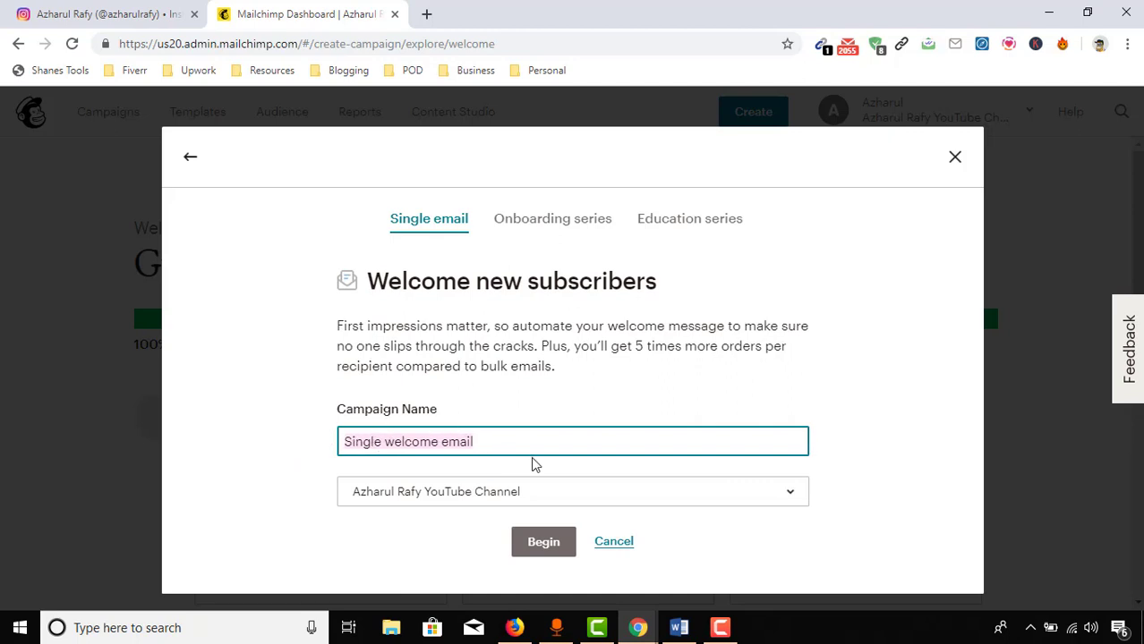
pyautogui.write('Test We')
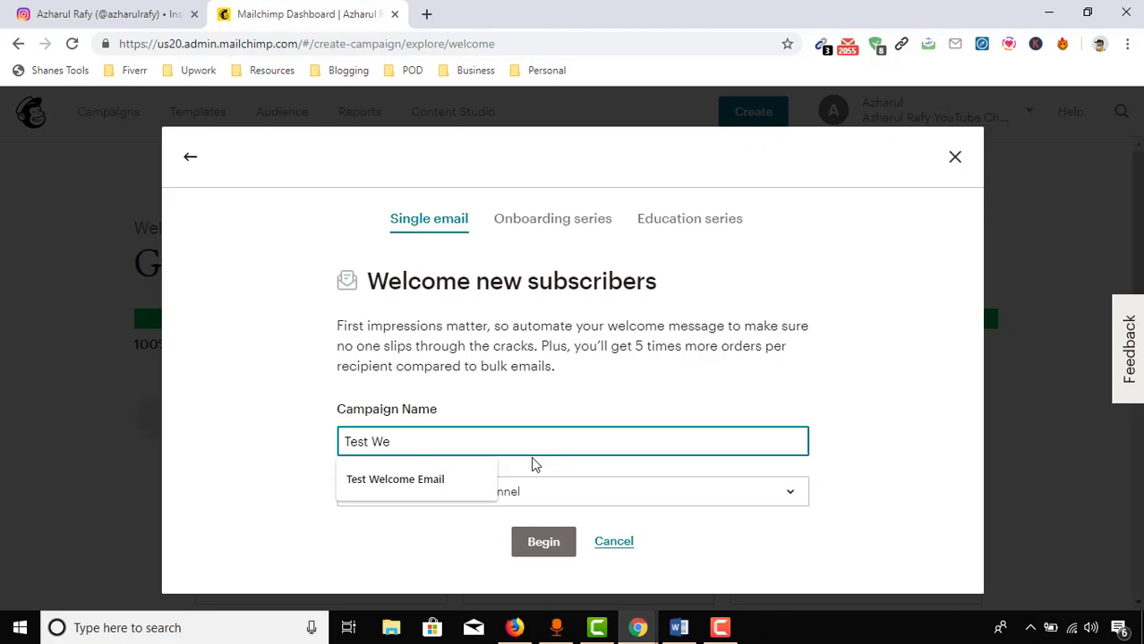
pyautogui.click(447, 480)
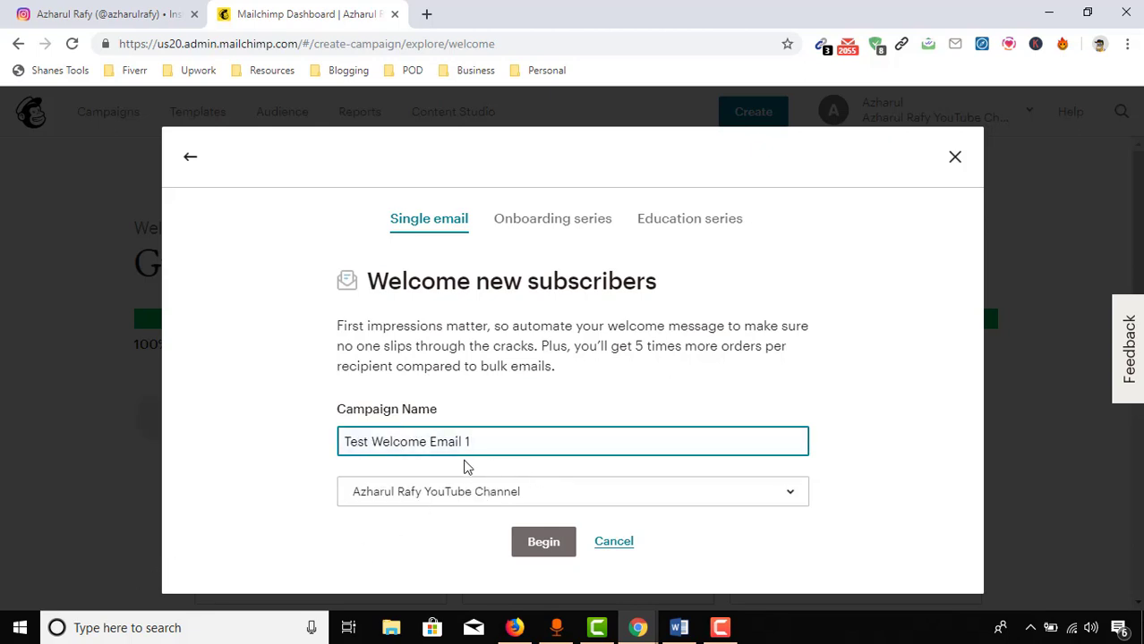
pyautogui.click(296, 509)
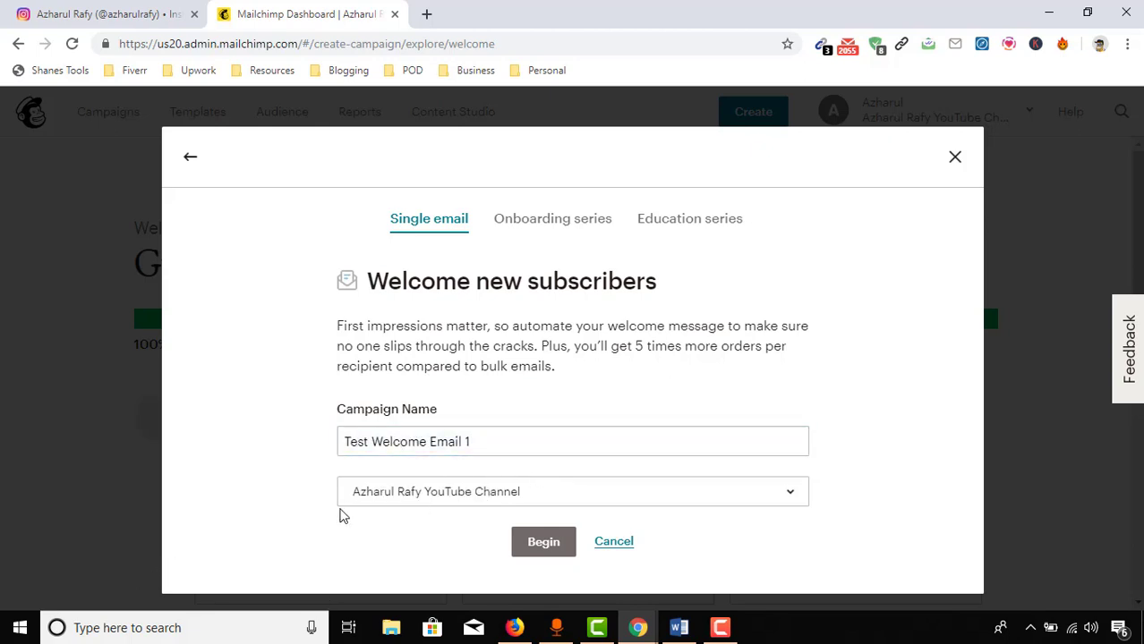
pyautogui.click(535, 497)
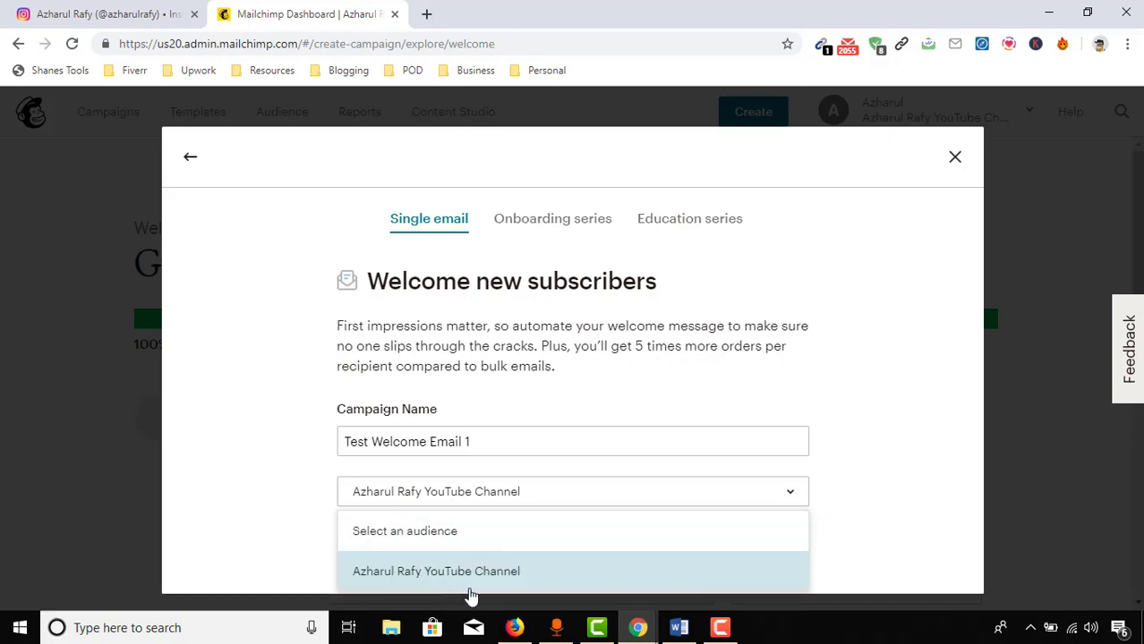
pyautogui.click(537, 498)
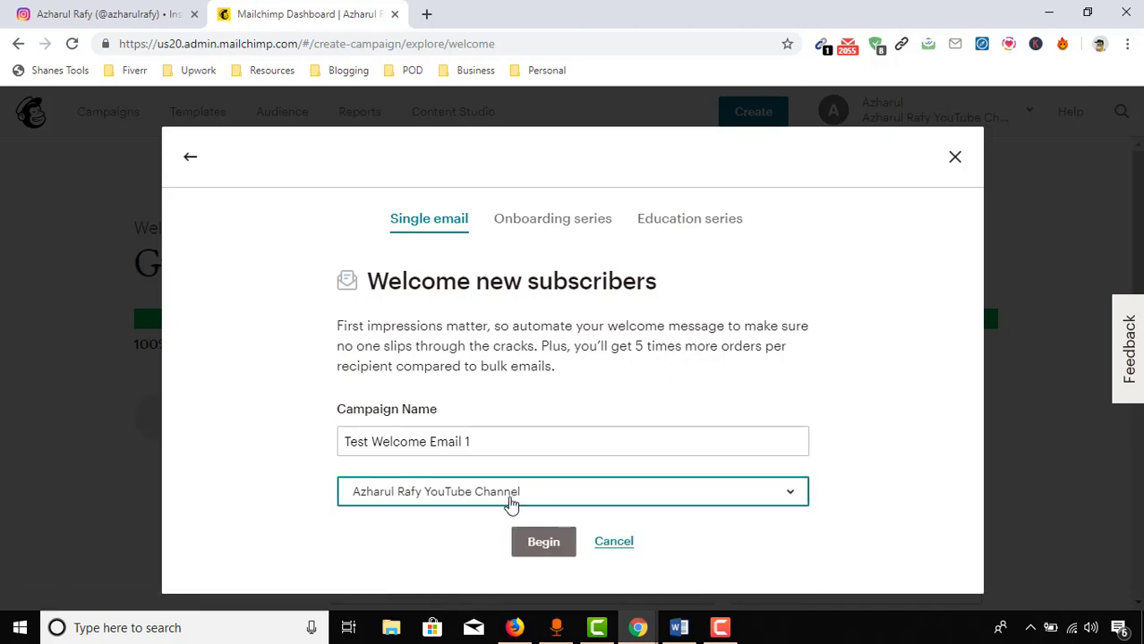
pyautogui.click(542, 545)
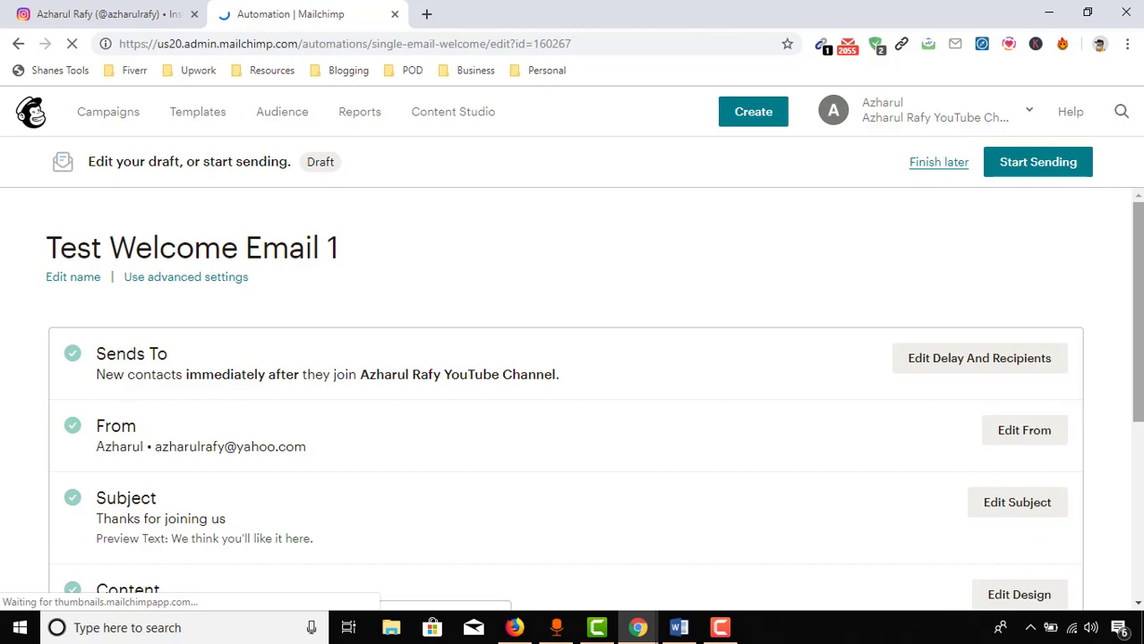
# Step: Check the draft's Sends To rule and the audience it targets
pyautogui.scroll(-1, 1132, 358)
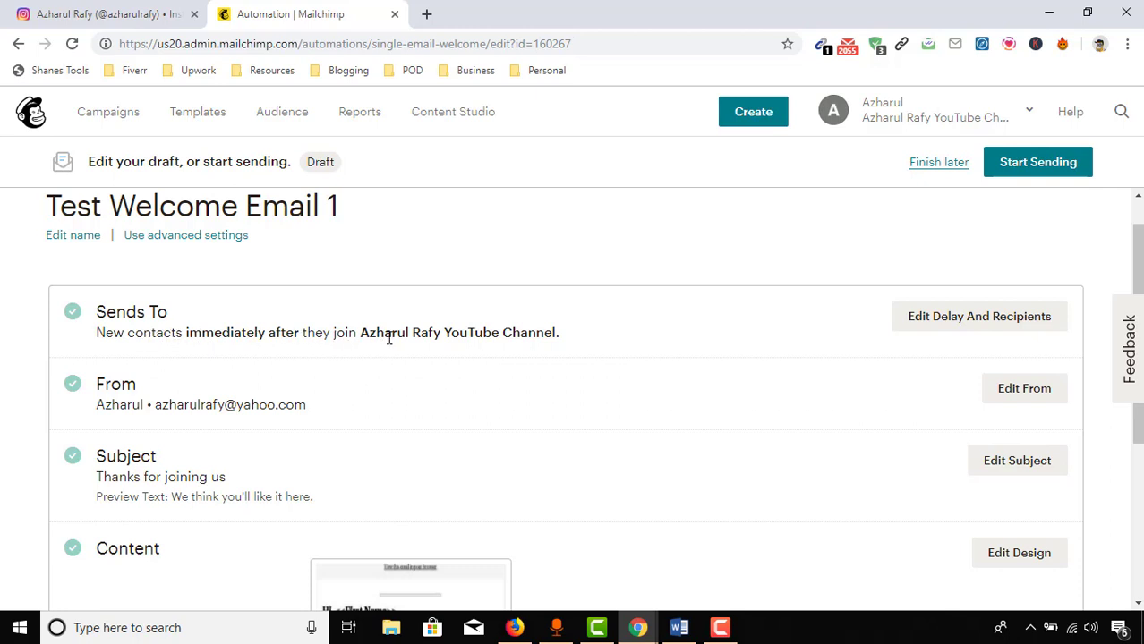
pyautogui.moveTo(363, 333); pyautogui.dragTo(544, 326)
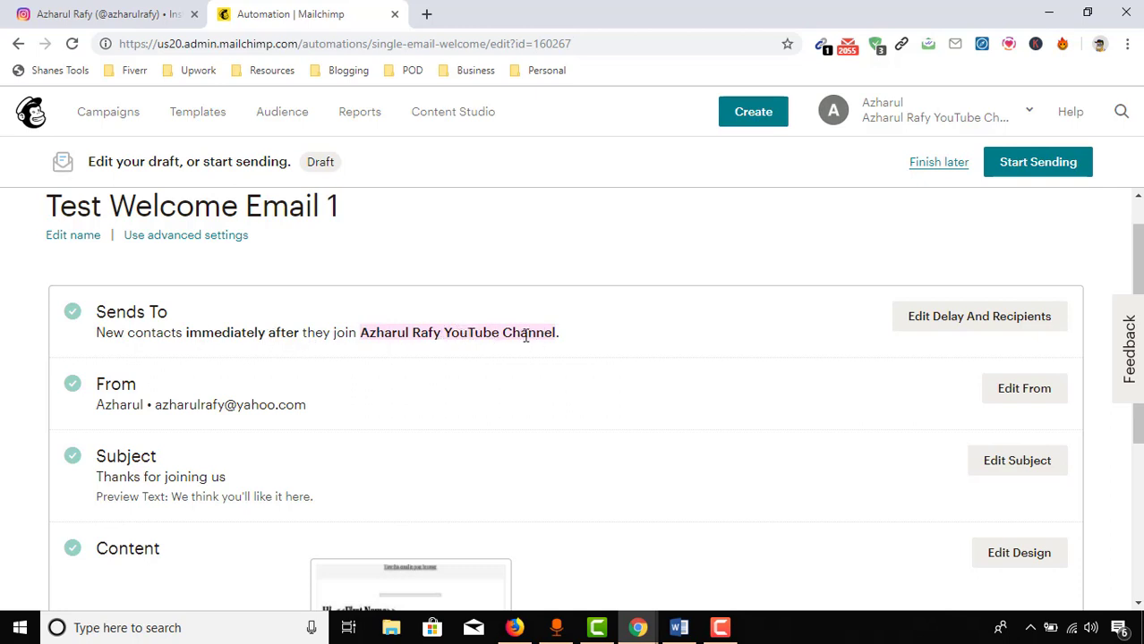
pyautogui.click(963, 333)
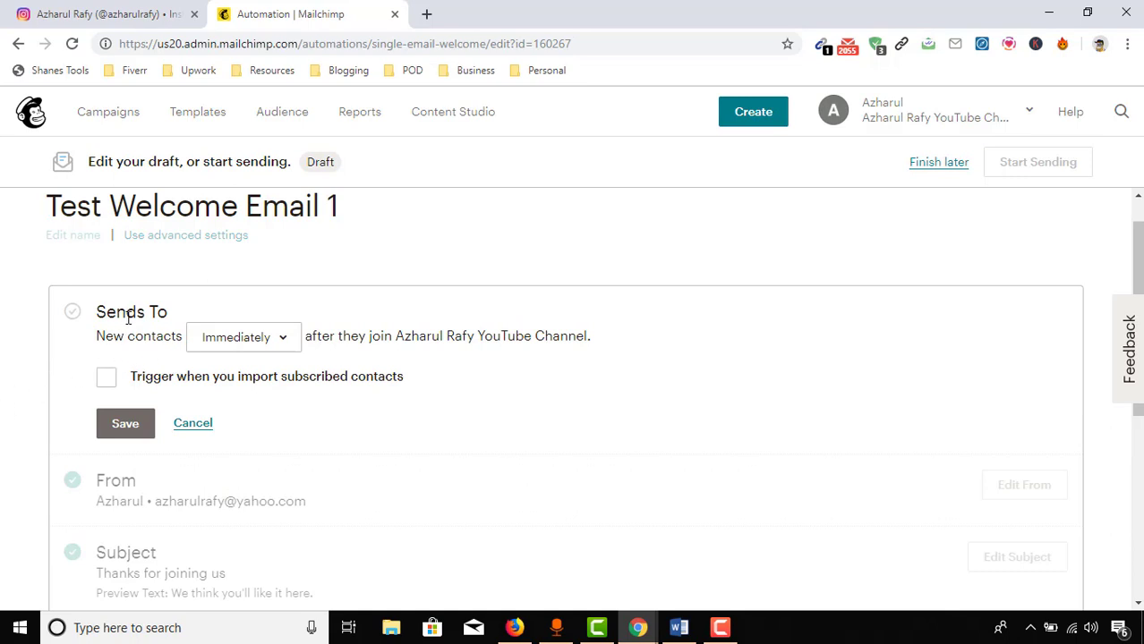
pyautogui.click(262, 344)
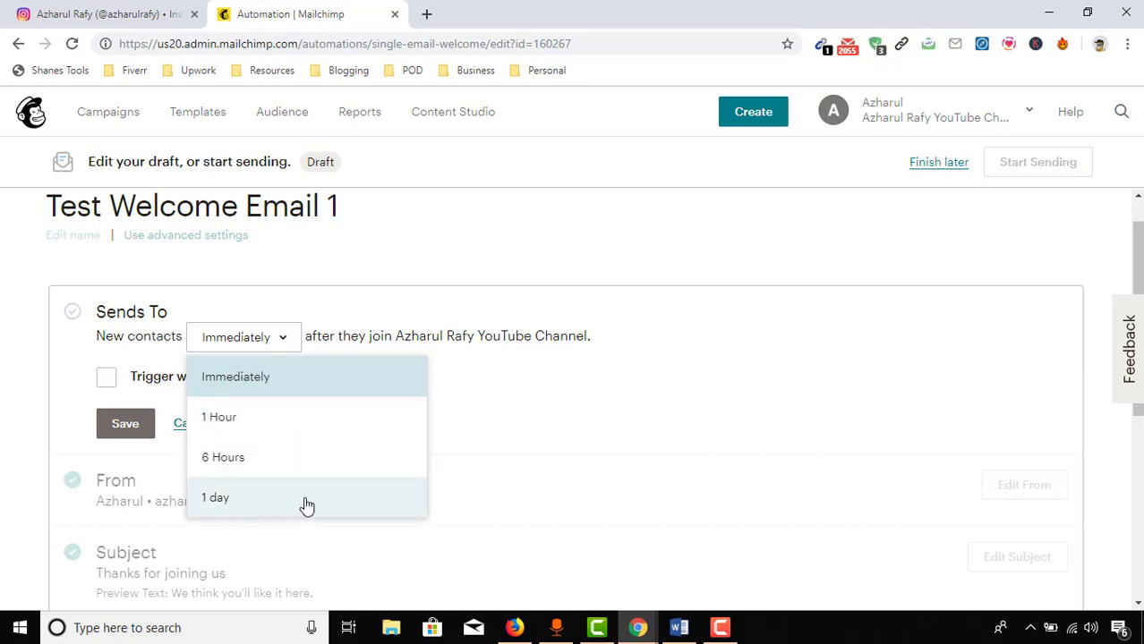
pyautogui.click(268, 391)
pyautogui.click(143, 430)
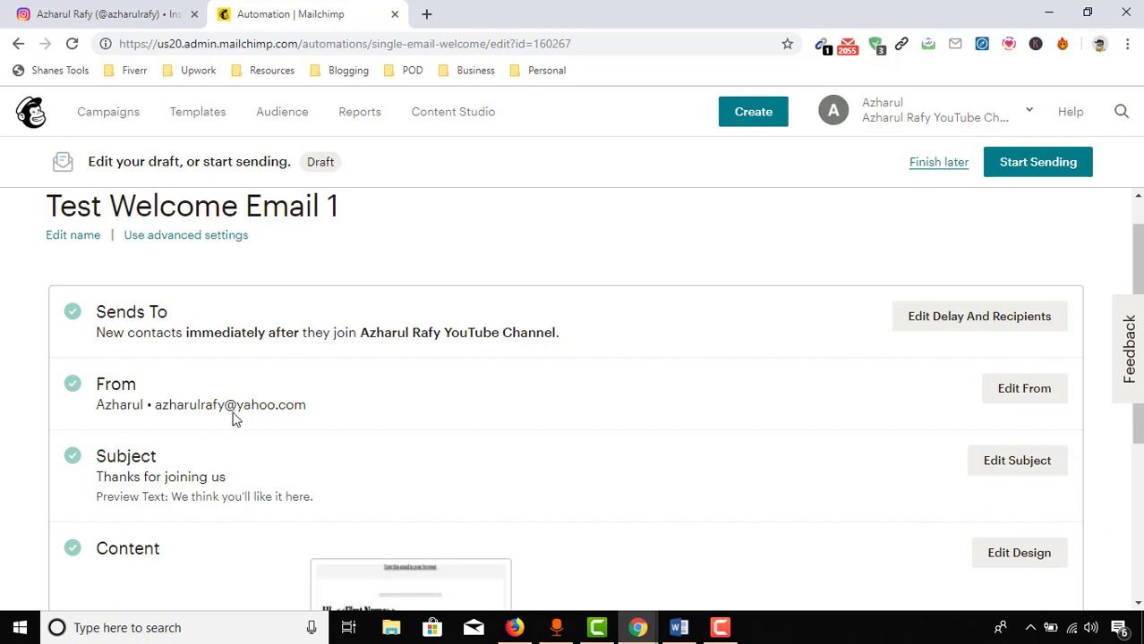
# Step: Add the sender's last name to the From name, keep the sender address, and save
pyautogui.moveTo(156, 406); pyautogui.dragTo(288, 409)
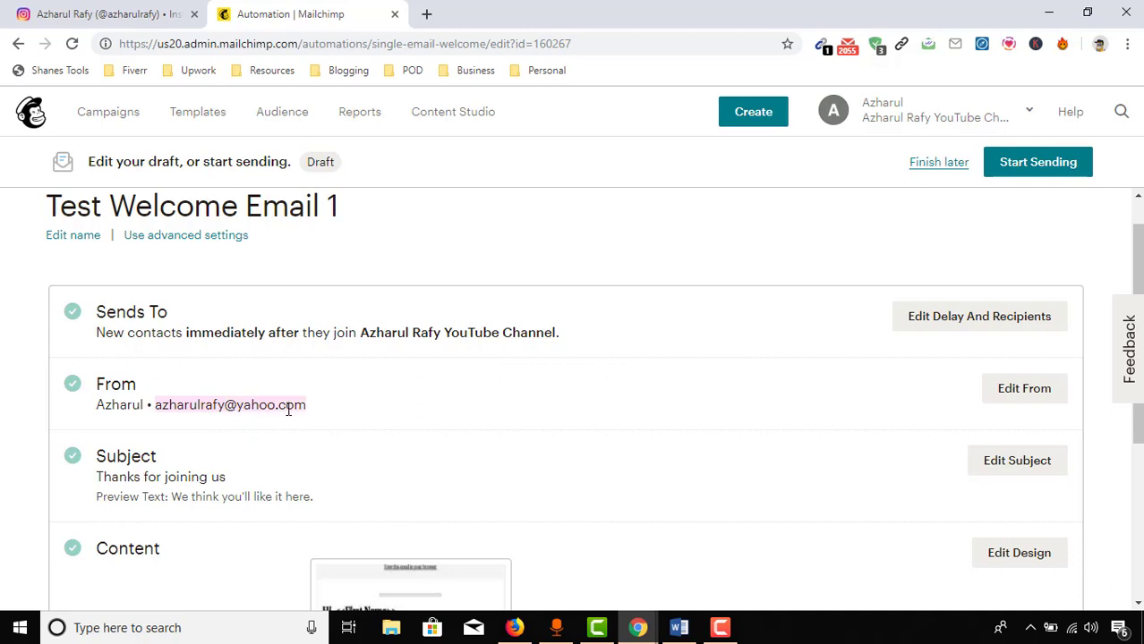
pyautogui.click(1026, 400)
pyautogui.click(288, 466)
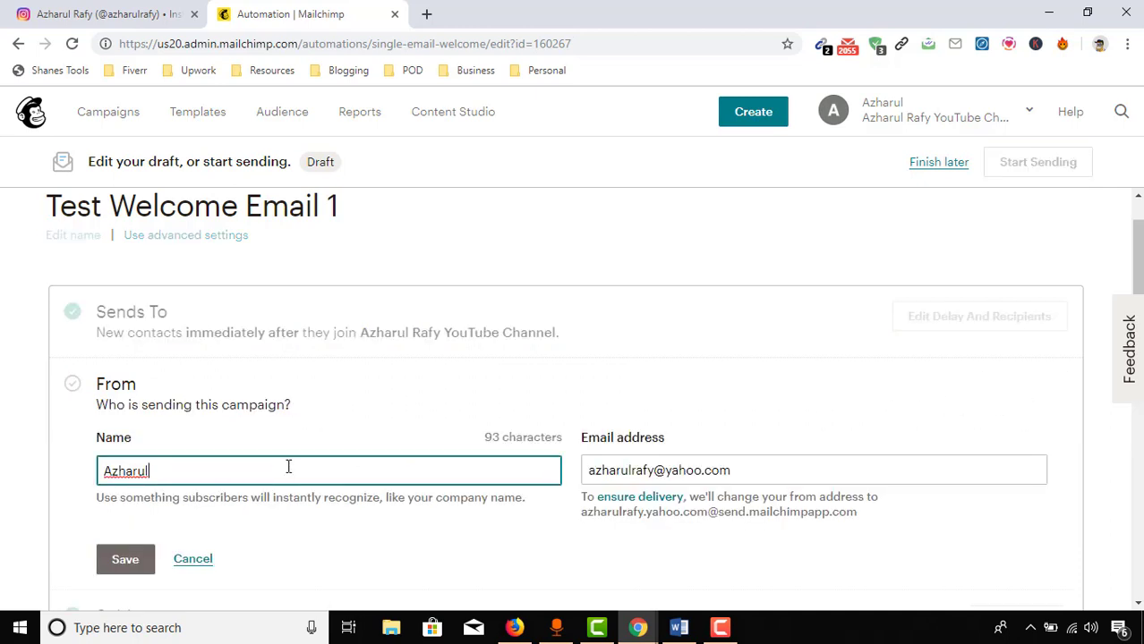
pyautogui.write('Rafy')
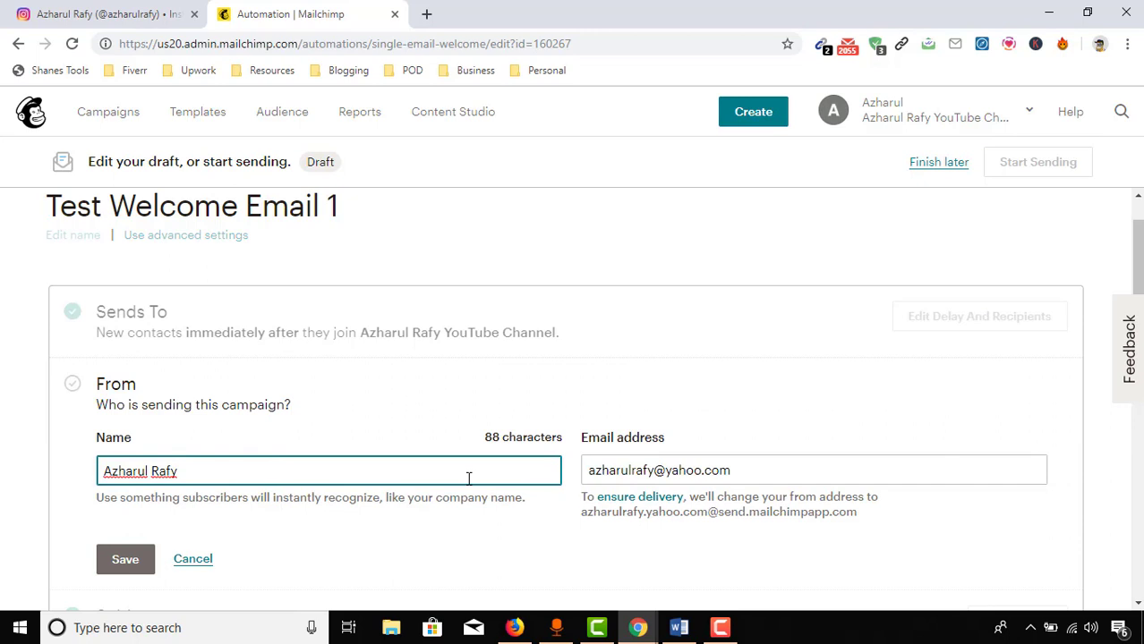
pyautogui.click(608, 477)
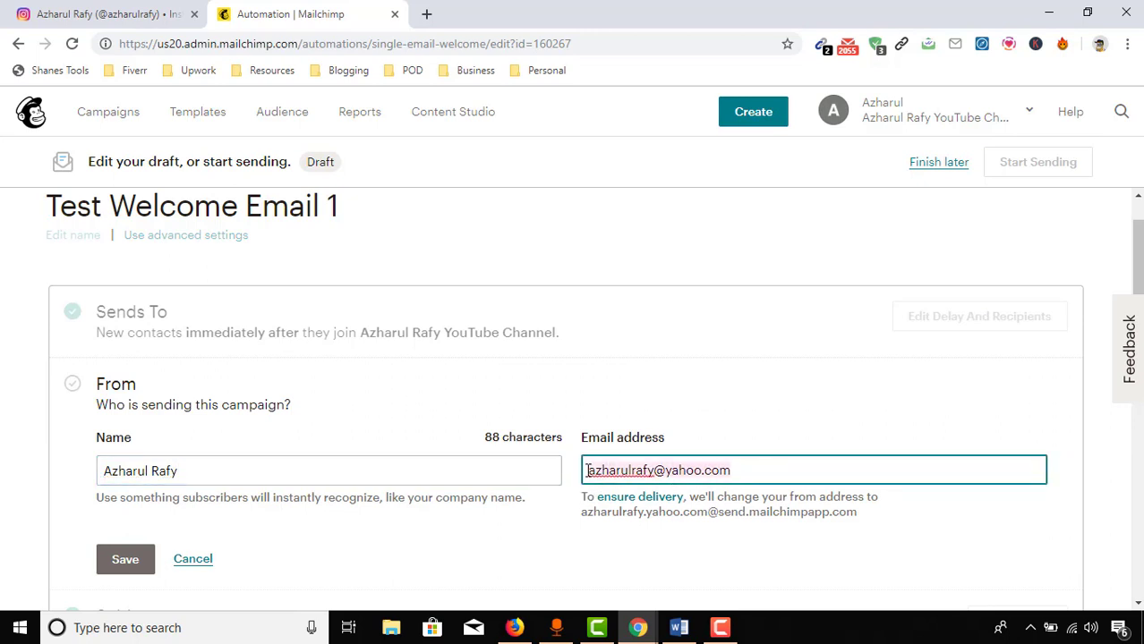
pyautogui.scroll(-2, 451, 552)
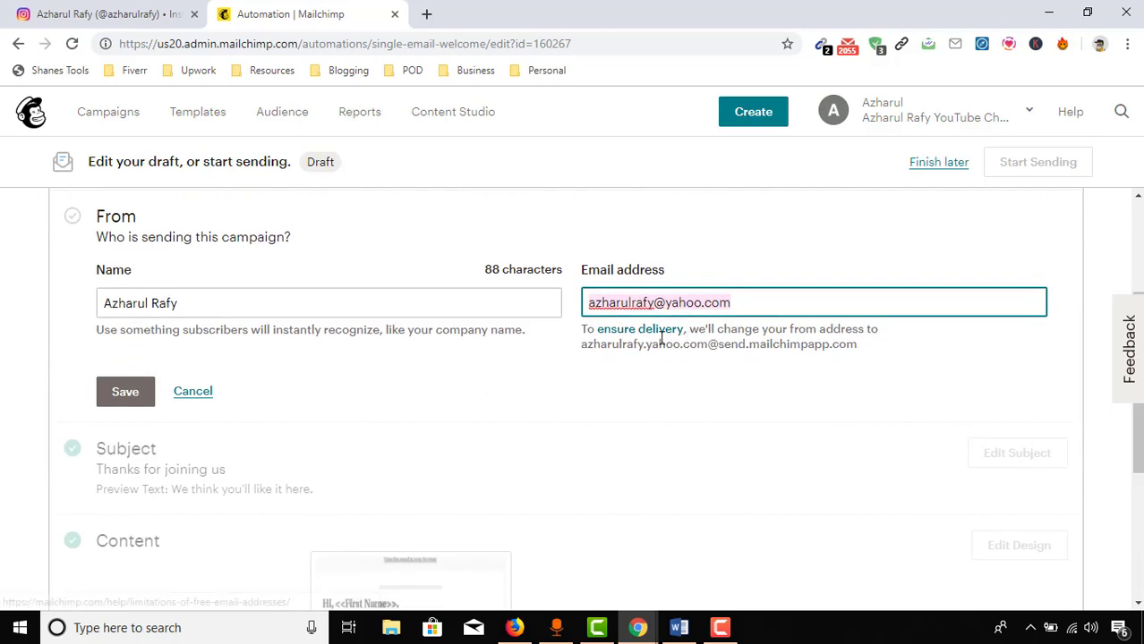
pyautogui.click(127, 399)
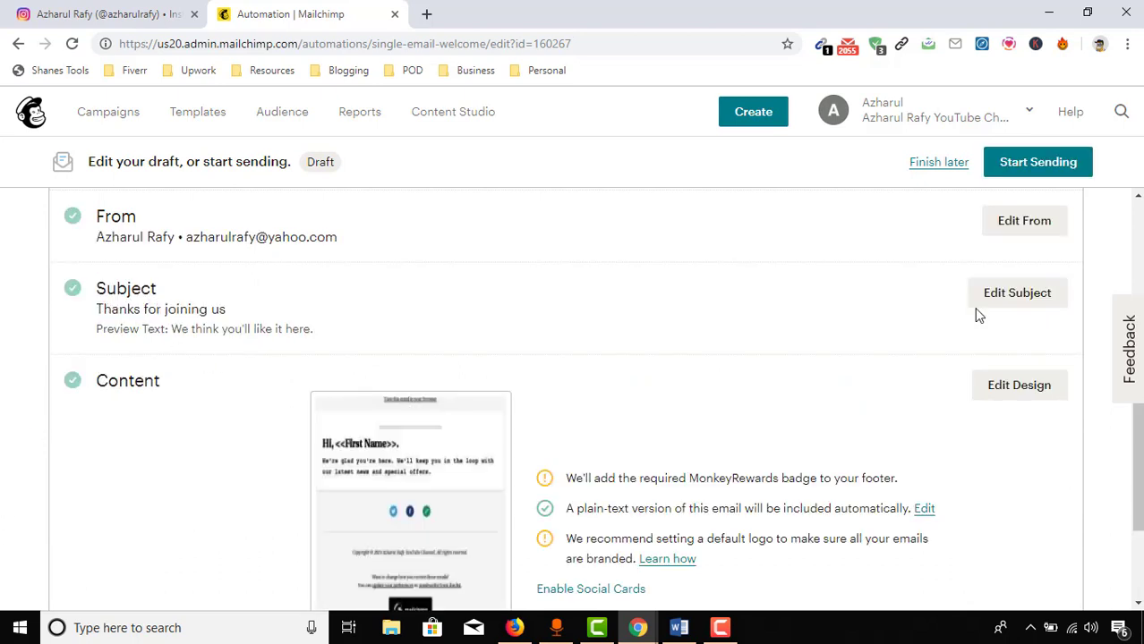
# Step: Copy the received email's subject line from Gmail for the Subject field
pyautogui.click(1029, 306)
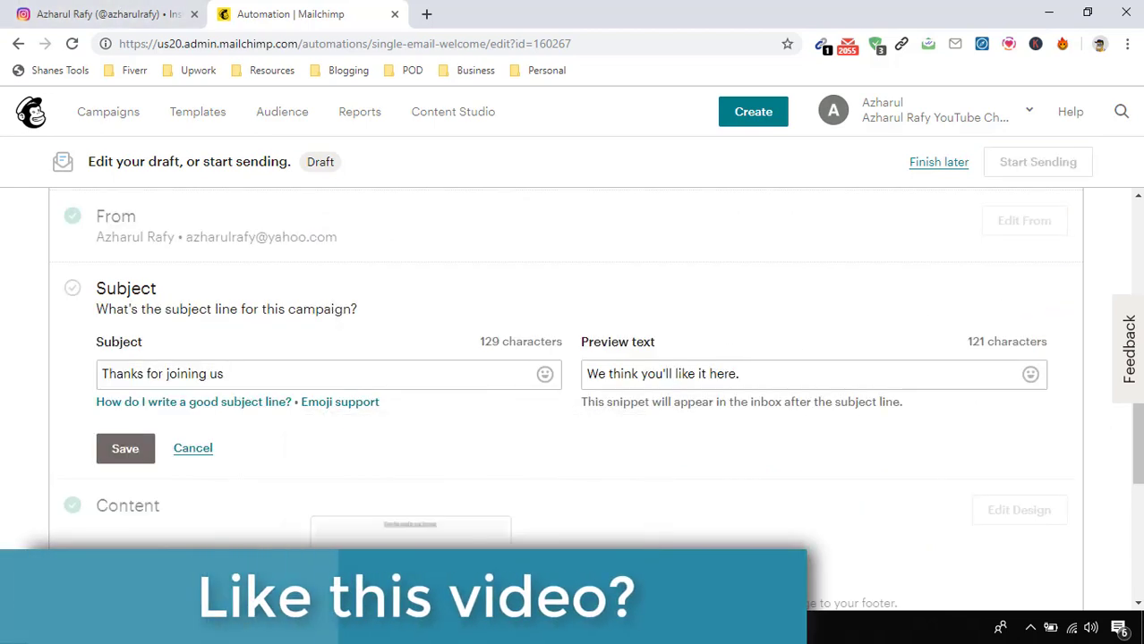
pyautogui.click(637, 629)
pyautogui.click(726, 519)
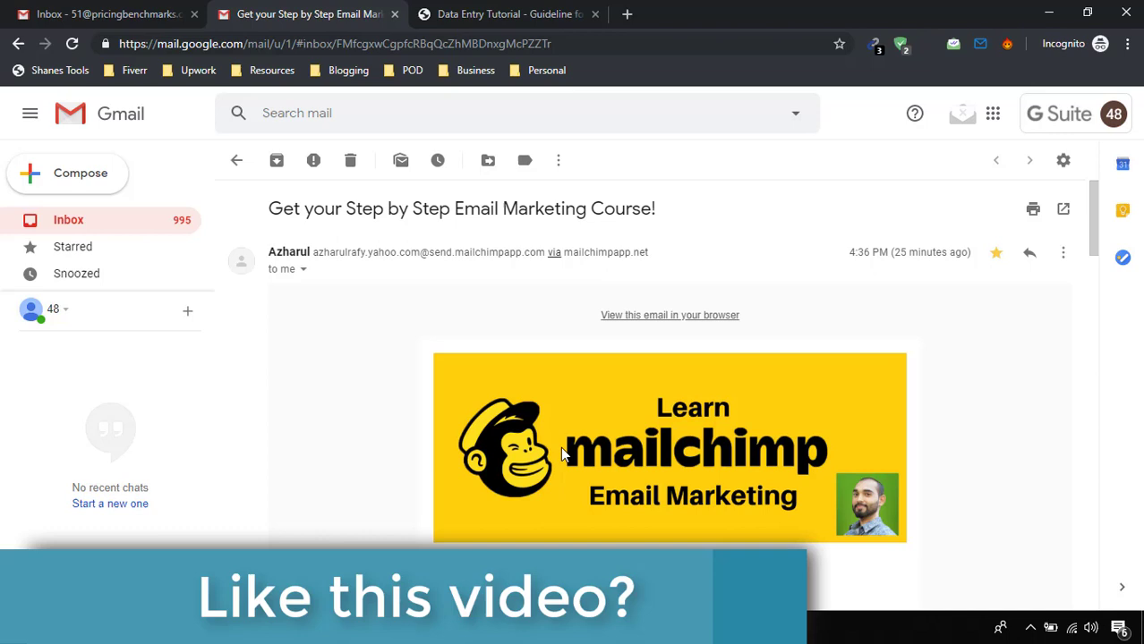
pyautogui.moveTo(269, 209); pyautogui.dragTo(609, 213)
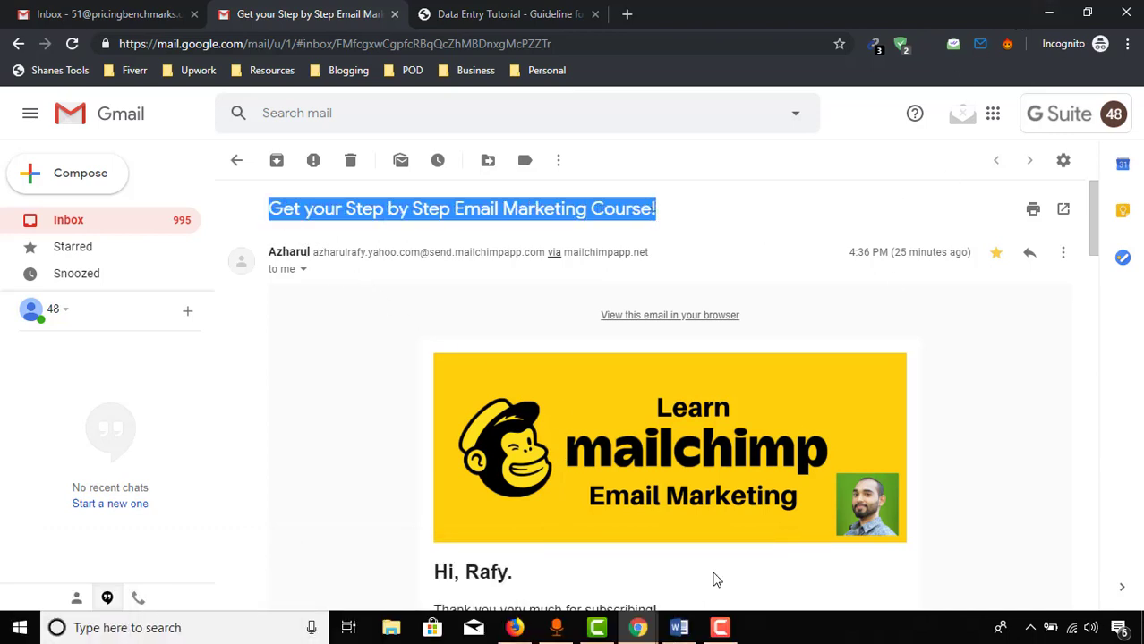
pyautogui.click(635, 629)
pyautogui.click(519, 578)
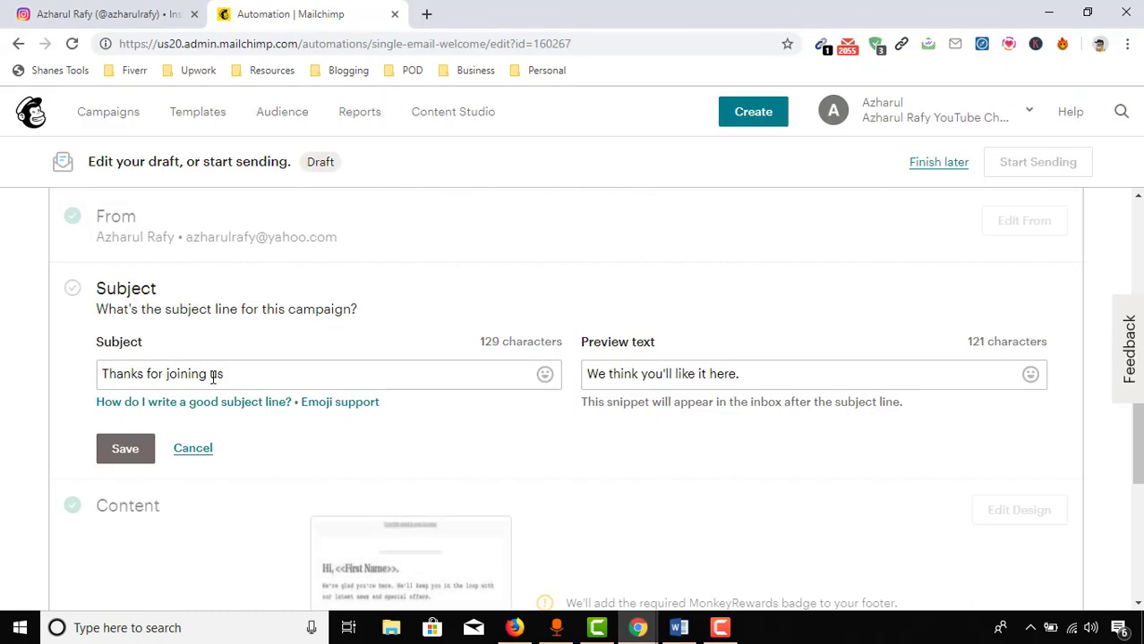
# Step: Set the subject to 'Get Step by Step Email Marketing Course!' and save it
pyautogui.moveTo(300, 376); pyautogui.dragTo(77, 378)
pyautogui.write('Get your Step by Step Email Marketing Course!')
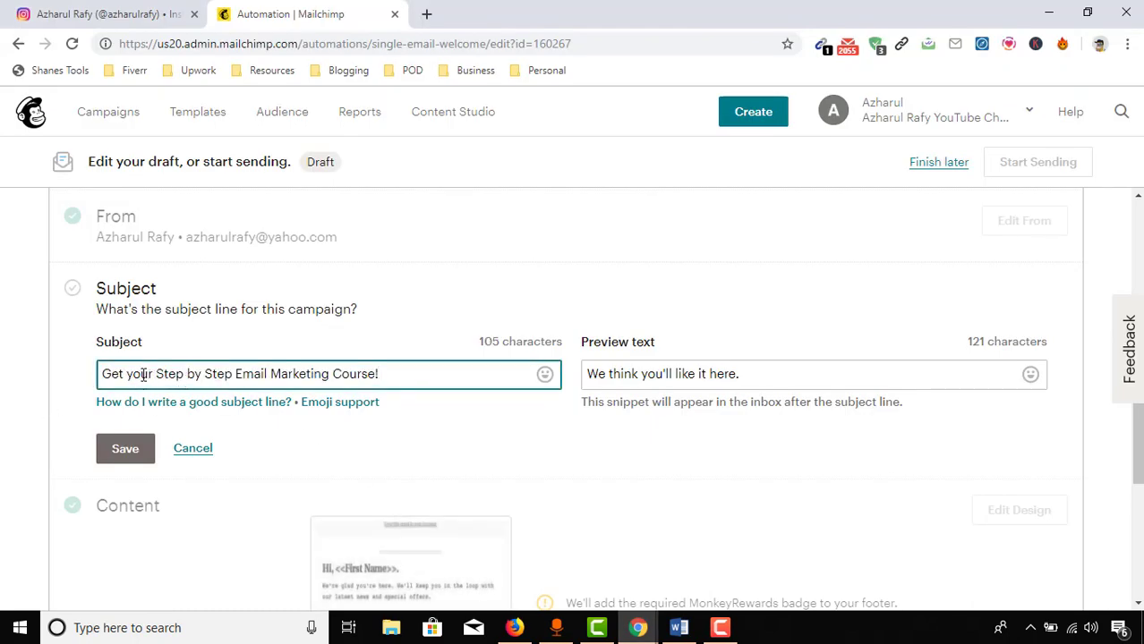
pyautogui.moveTo(127, 376); pyautogui.dragTo(143, 375)
pyautogui.press('BackSpace')
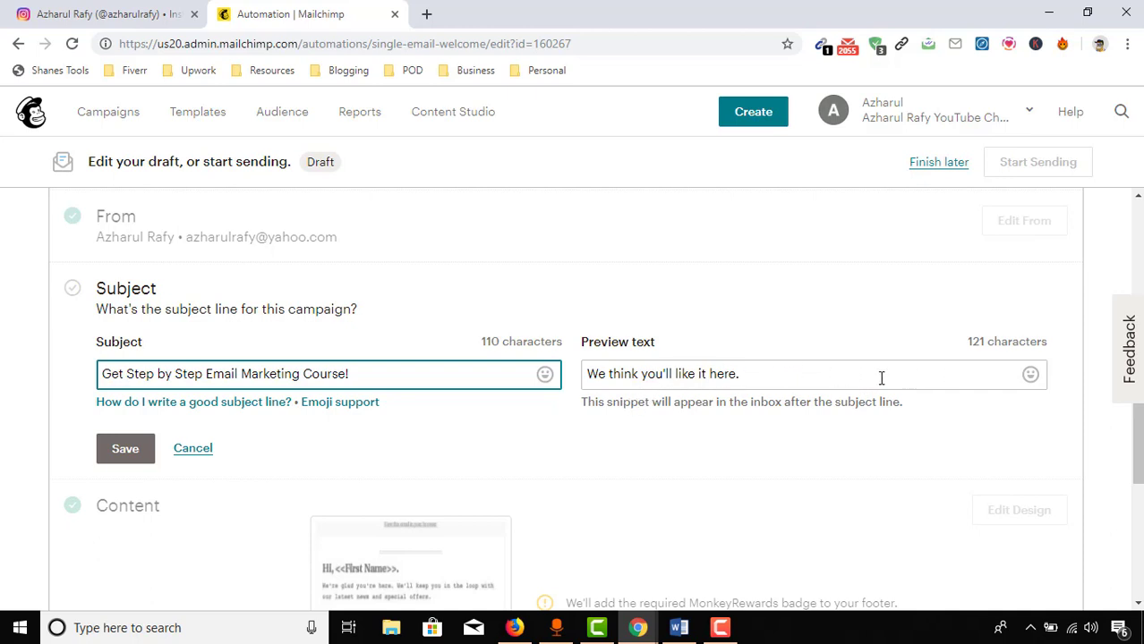
pyautogui.moveTo(881, 378); pyautogui.dragTo(557, 386)
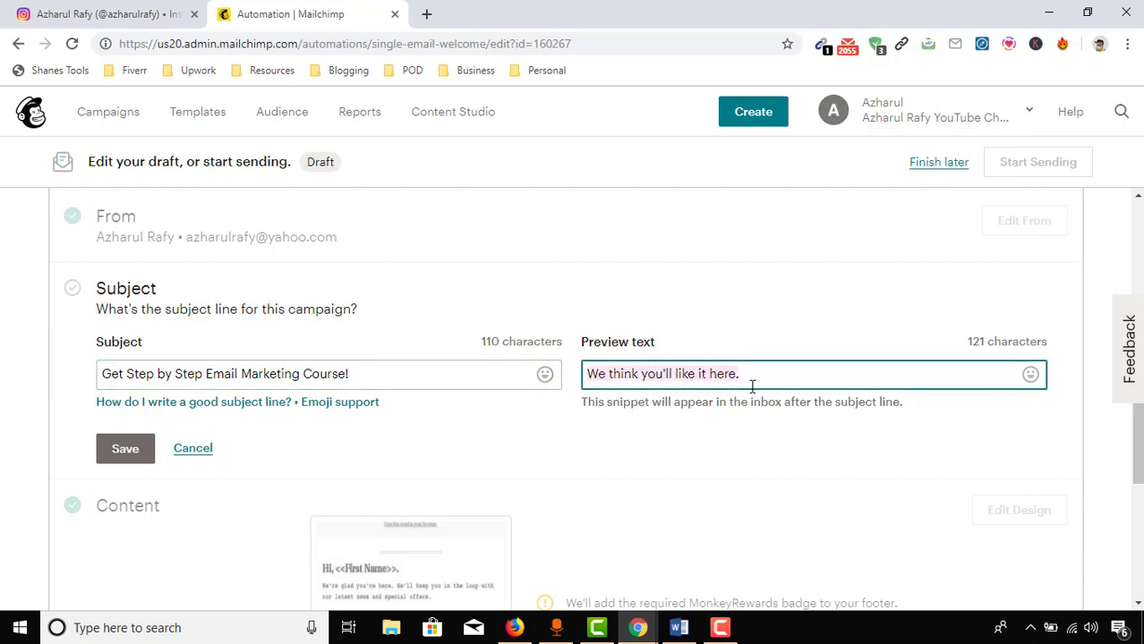
pyautogui.scroll(-1, 756, 455)
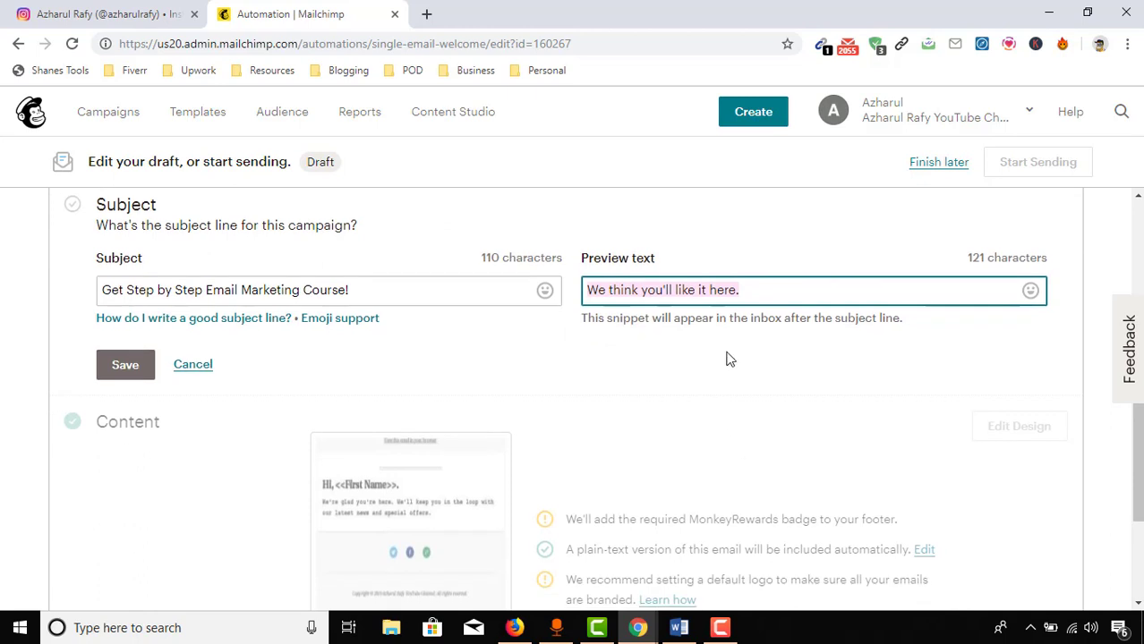
pyautogui.click(119, 372)
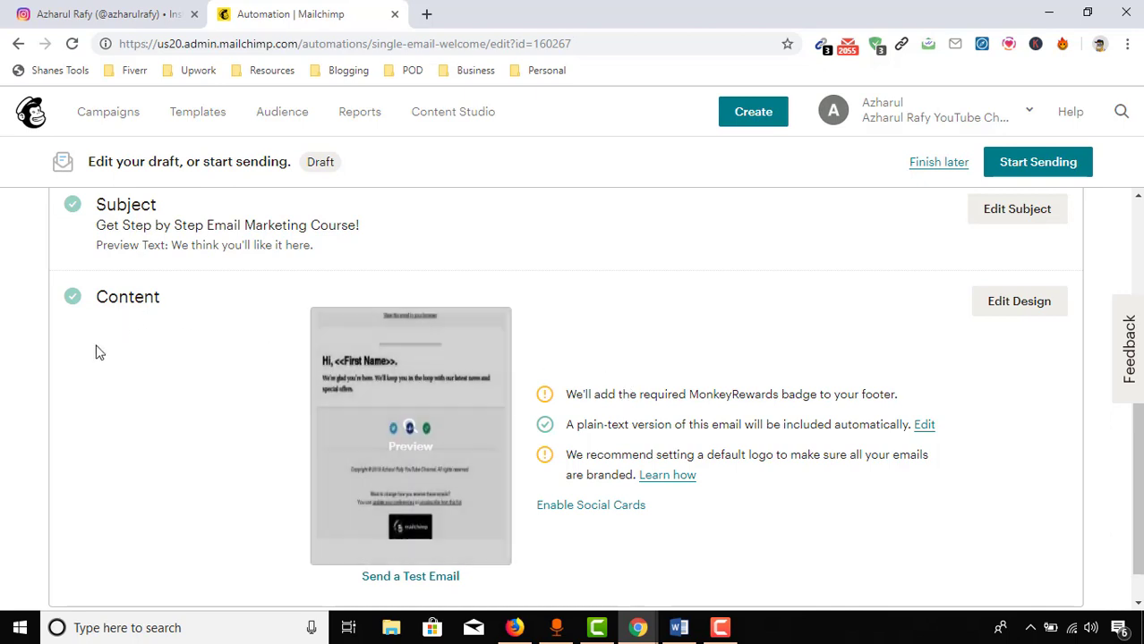
# Step: Open the email design editor and select the logo placeholder block
pyautogui.click(1020, 304)
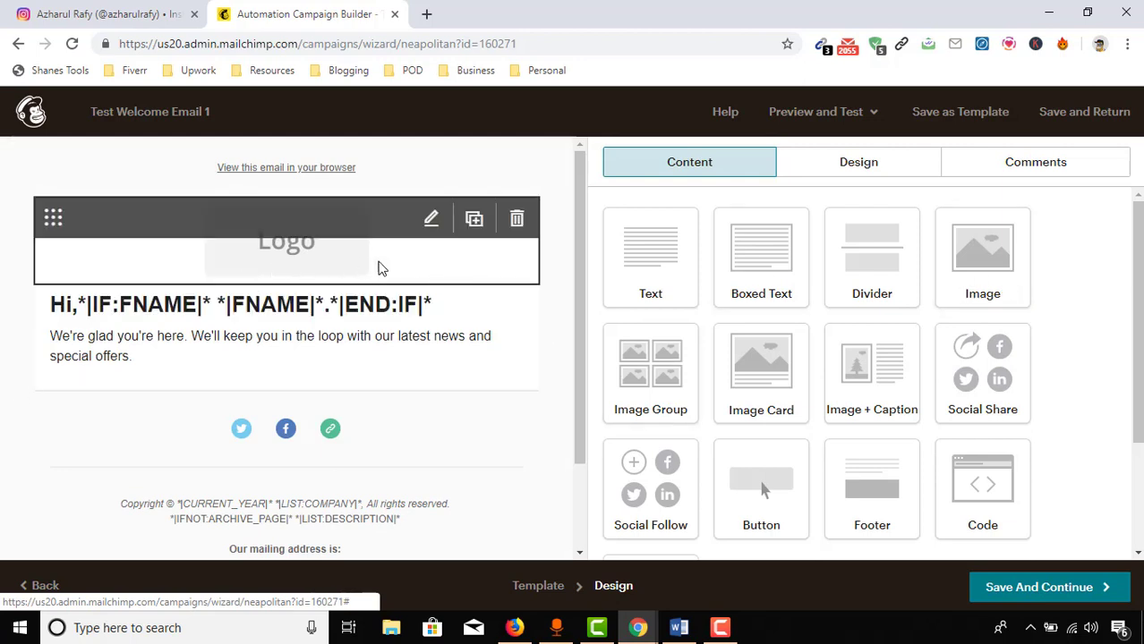
pyautogui.click(325, 269)
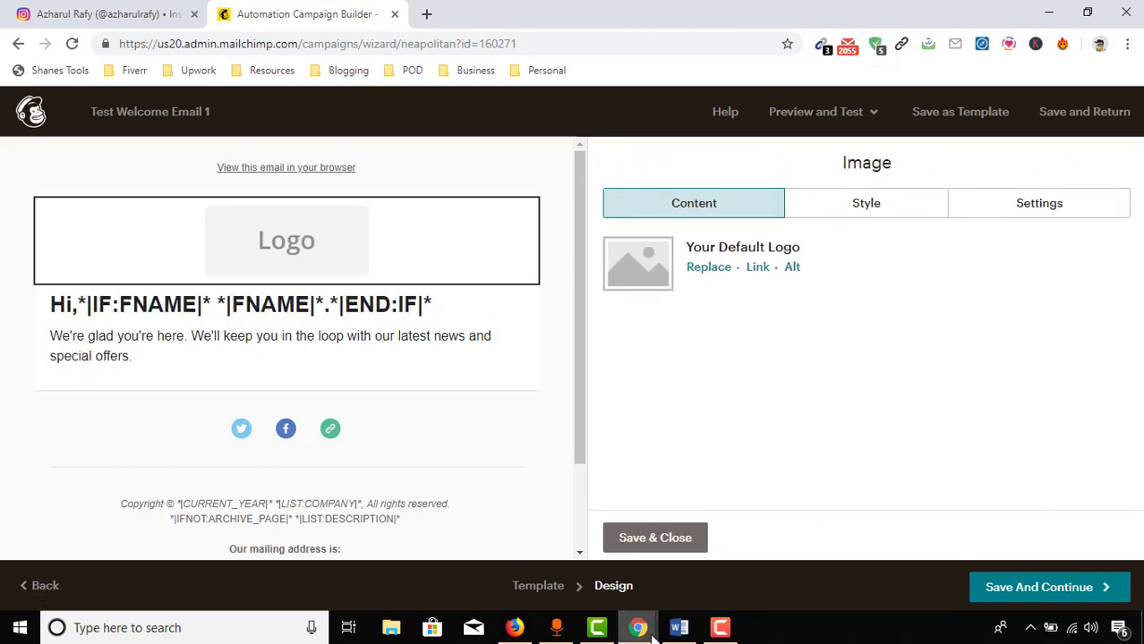
# Step: Review the received email's banner in Gmail, then minimize Gmail to return to Mailchimp
pyautogui.moveTo(653, 636)
pyautogui.click(673, 580)
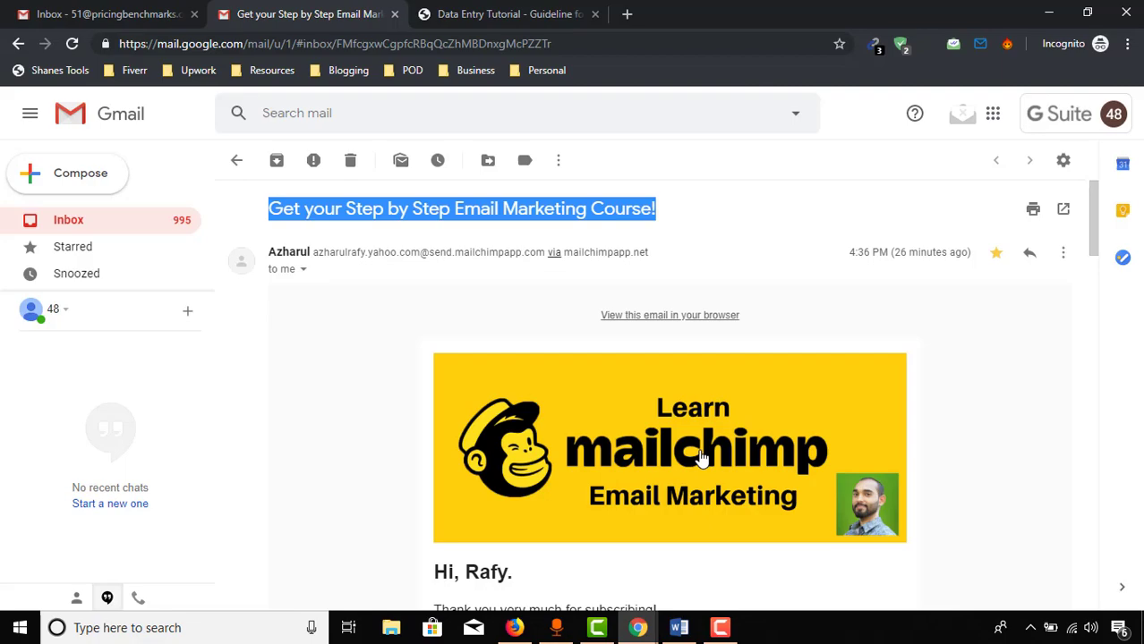
pyautogui.scroll(-6, 703, 459)
pyautogui.scroll(3, 726, 395)
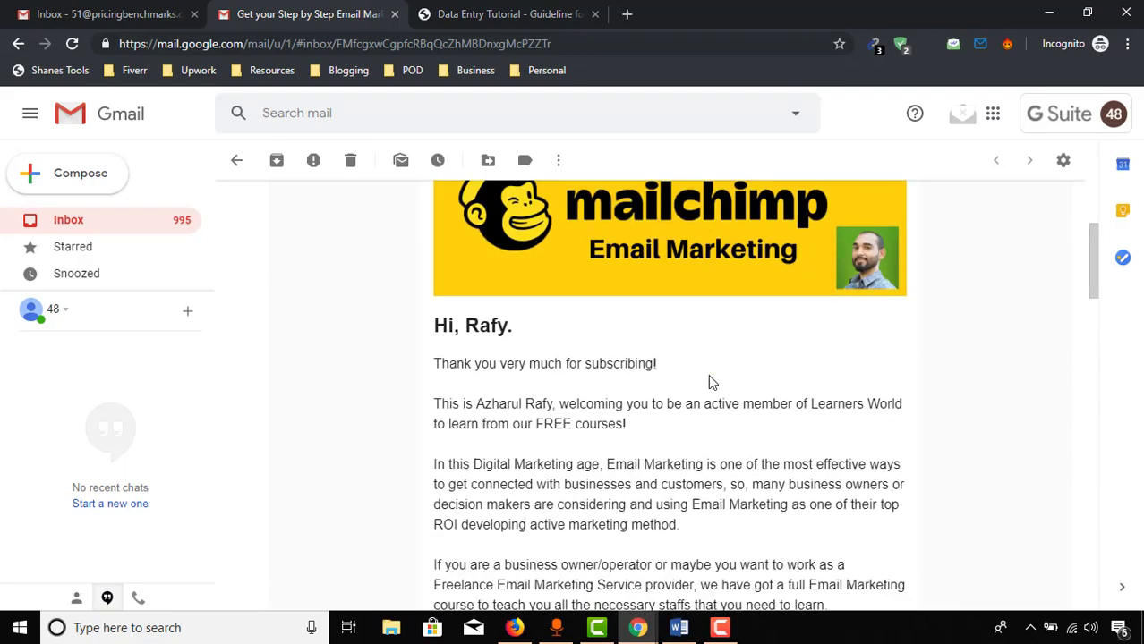
pyautogui.scroll(-5, 709, 382)
pyautogui.scroll(8, 735, 467)
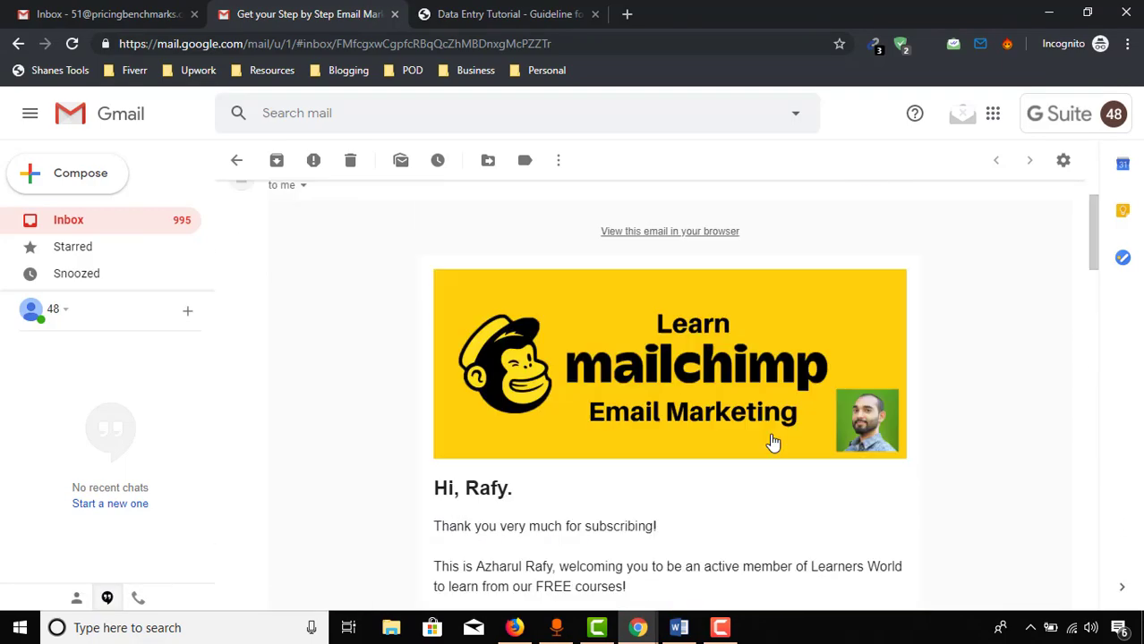
pyautogui.click(1047, 14)
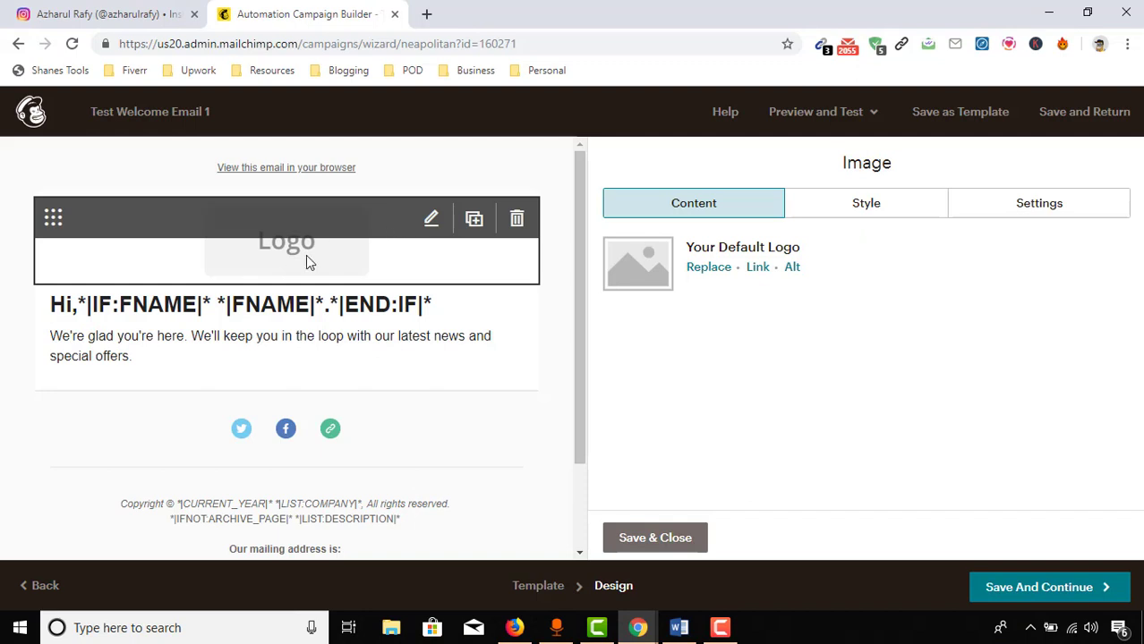
# Step: Replace the logo placeholder with the Learn mailchimp banner, Email Marketing Tutorial.png
pyautogui.click(721, 268)
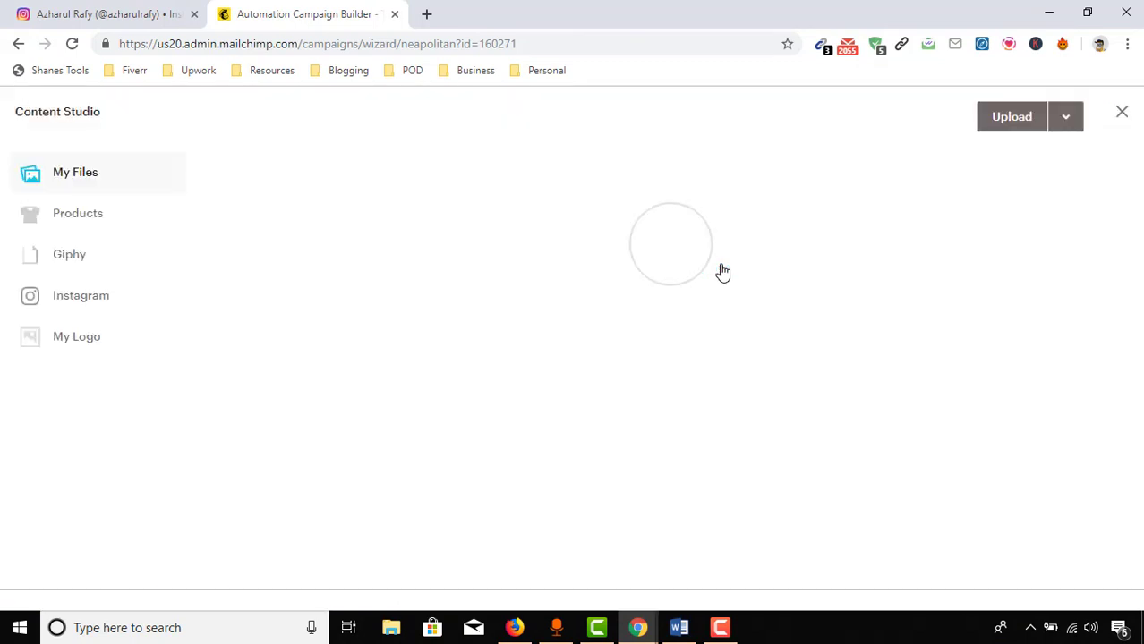
pyautogui.click(481, 307)
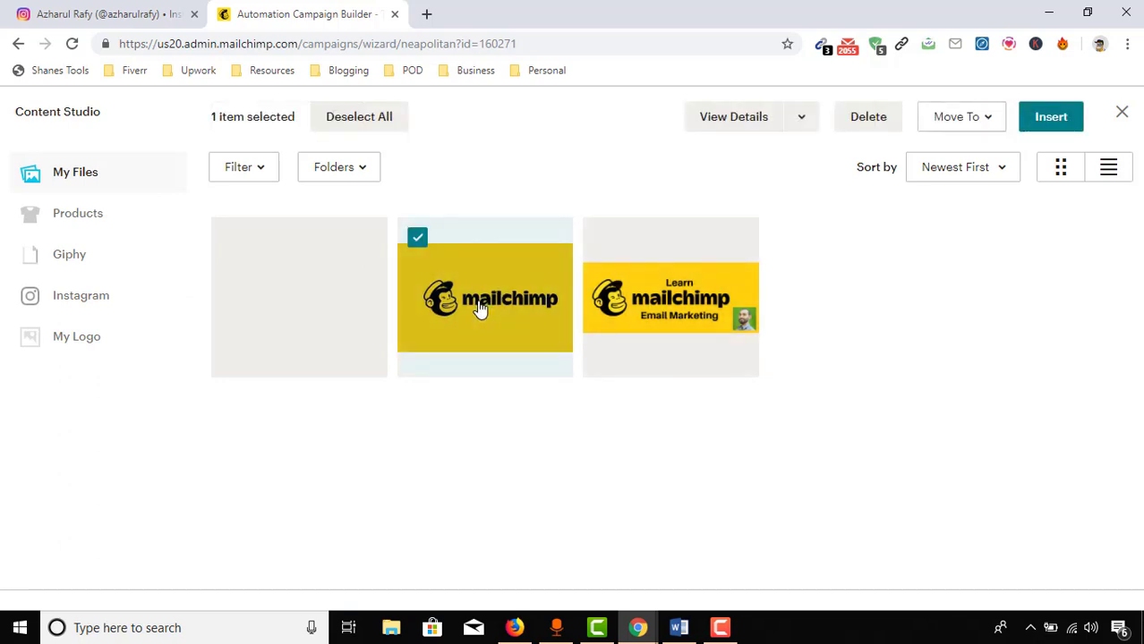
pyautogui.click(671, 319)
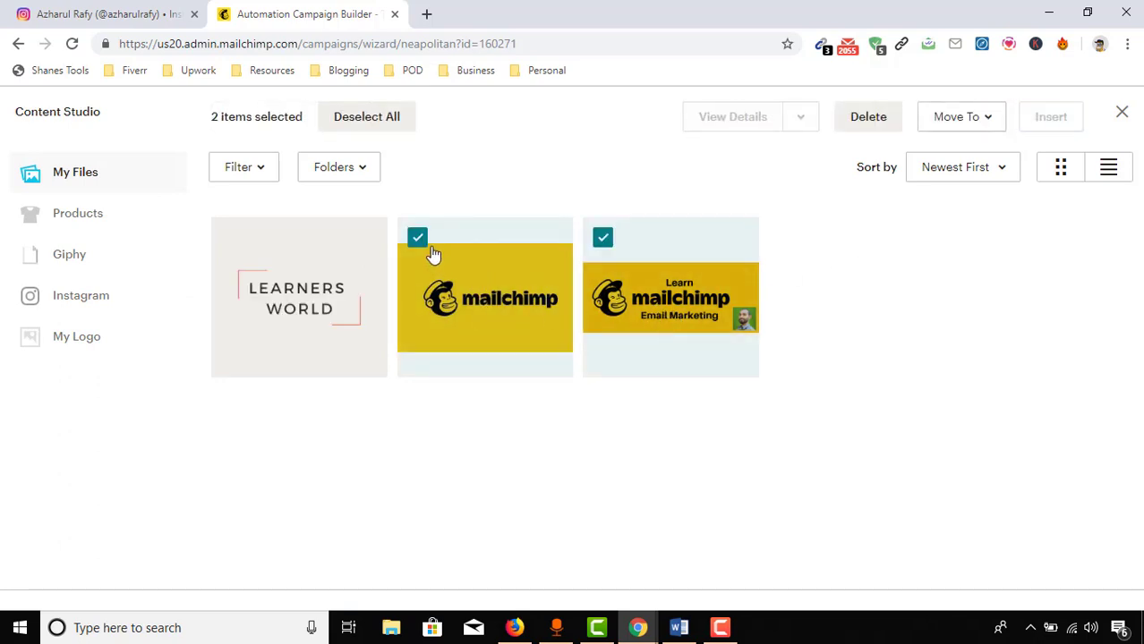
pyautogui.click(473, 325)
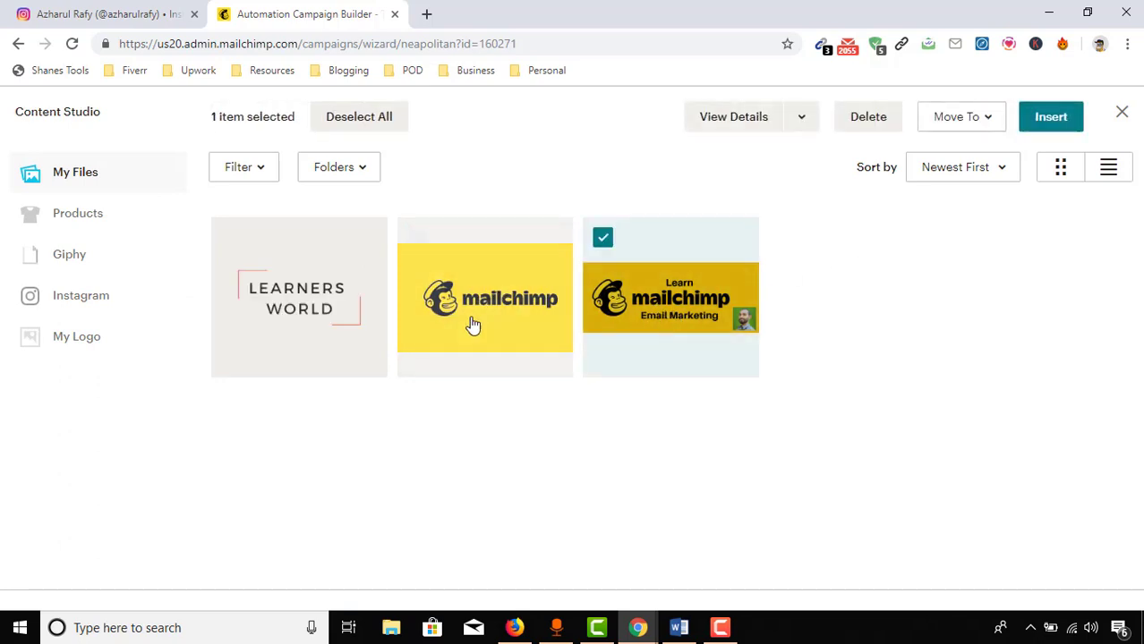
pyautogui.click(1052, 125)
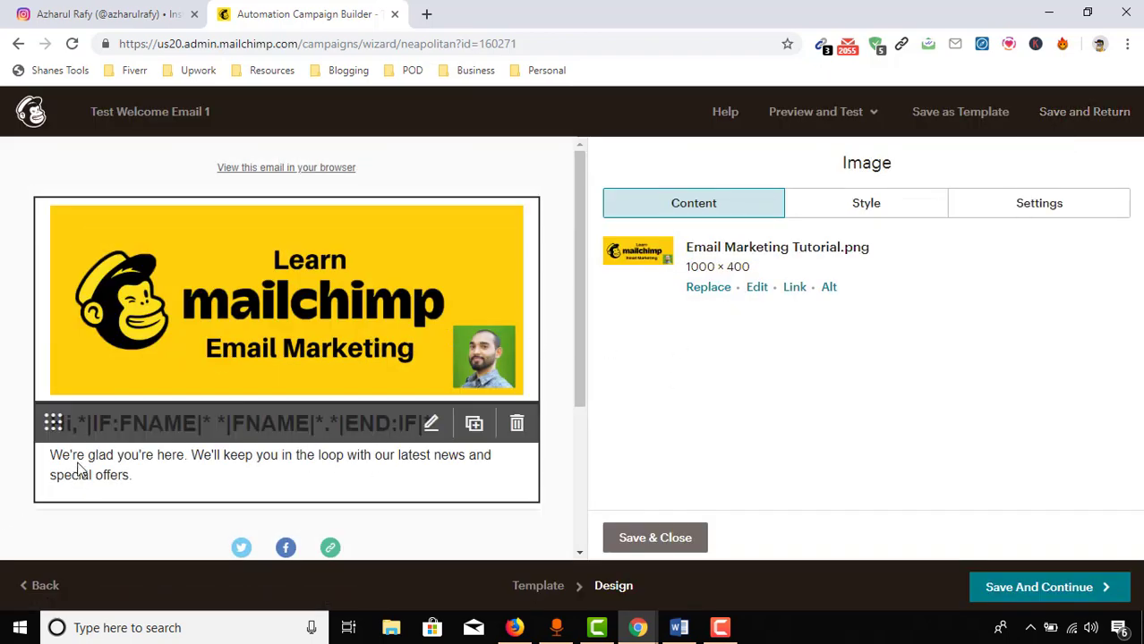
pyautogui.click(131, 444)
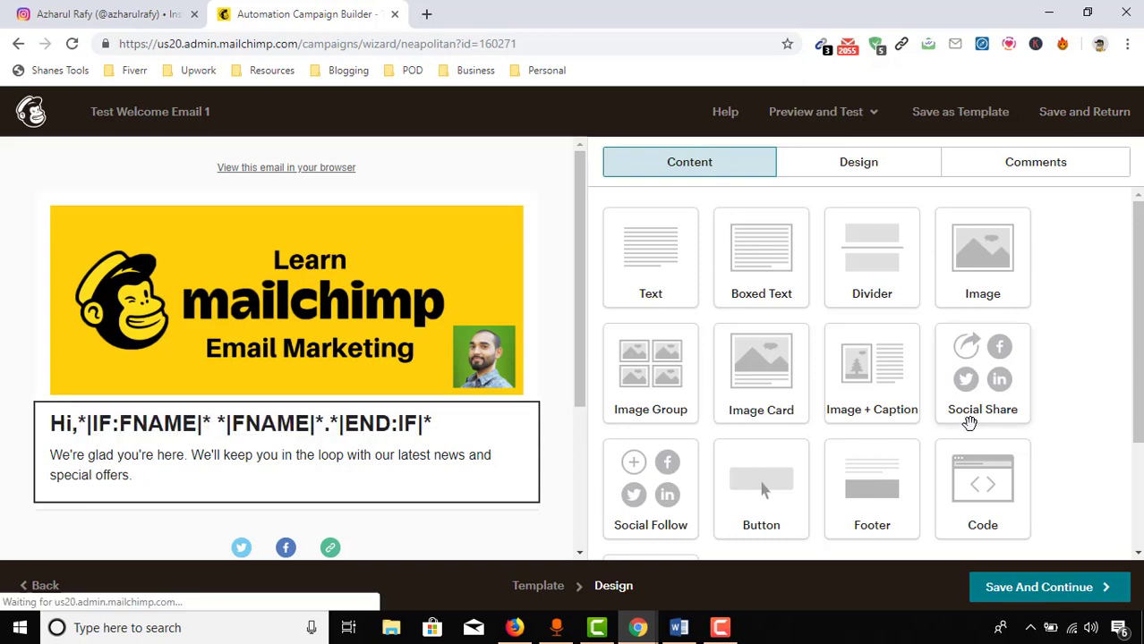
# Step: Delete the comma after Hi and the welcome paragraph below the greeting heading
pyautogui.click(627, 348)
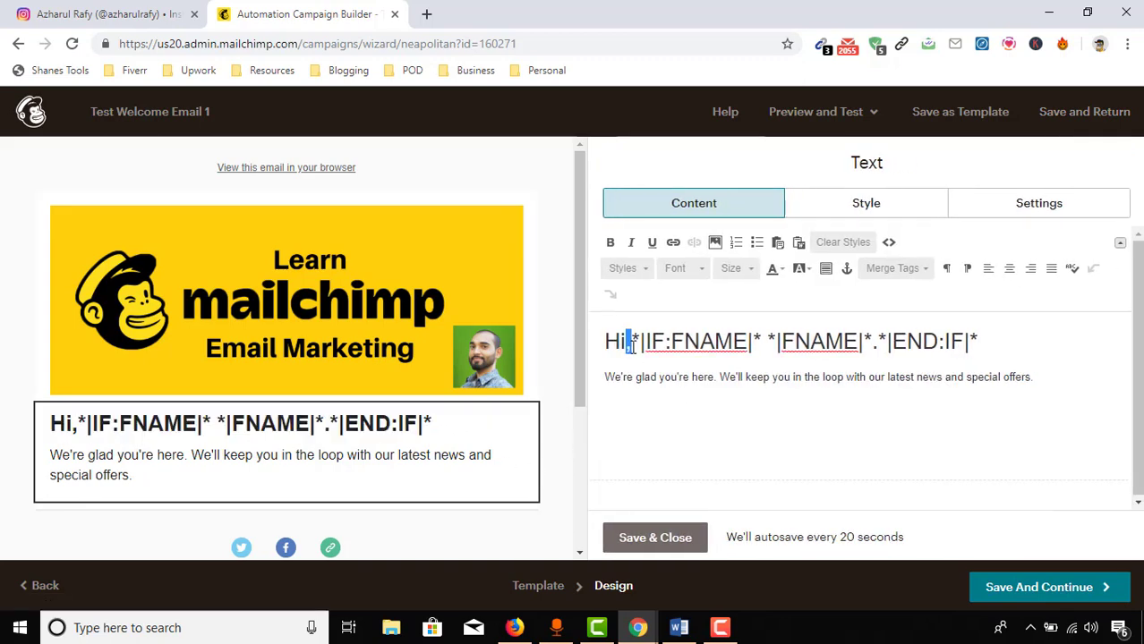
pyautogui.press('BackSpace')
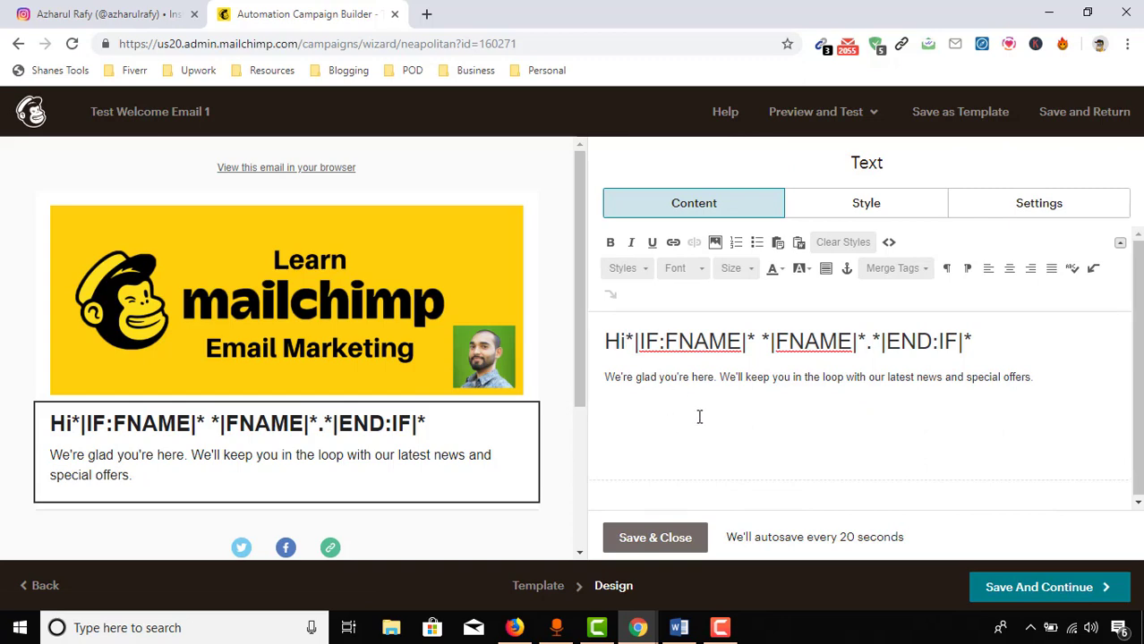
pyautogui.hotkey('ctrl', 'z')
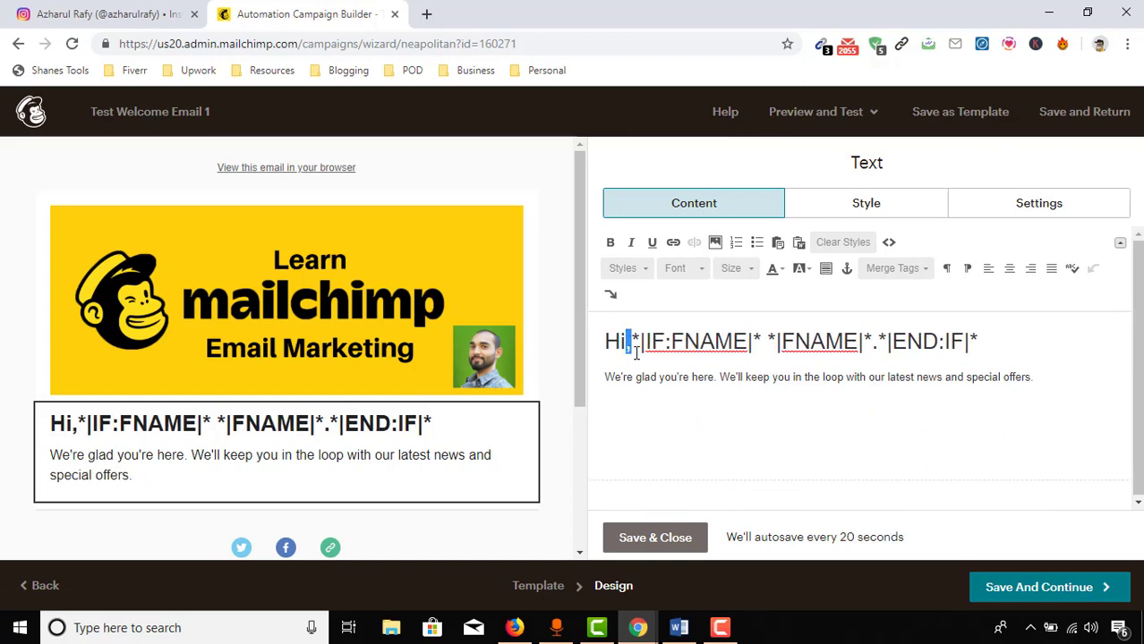
pyautogui.press('BackSpace')
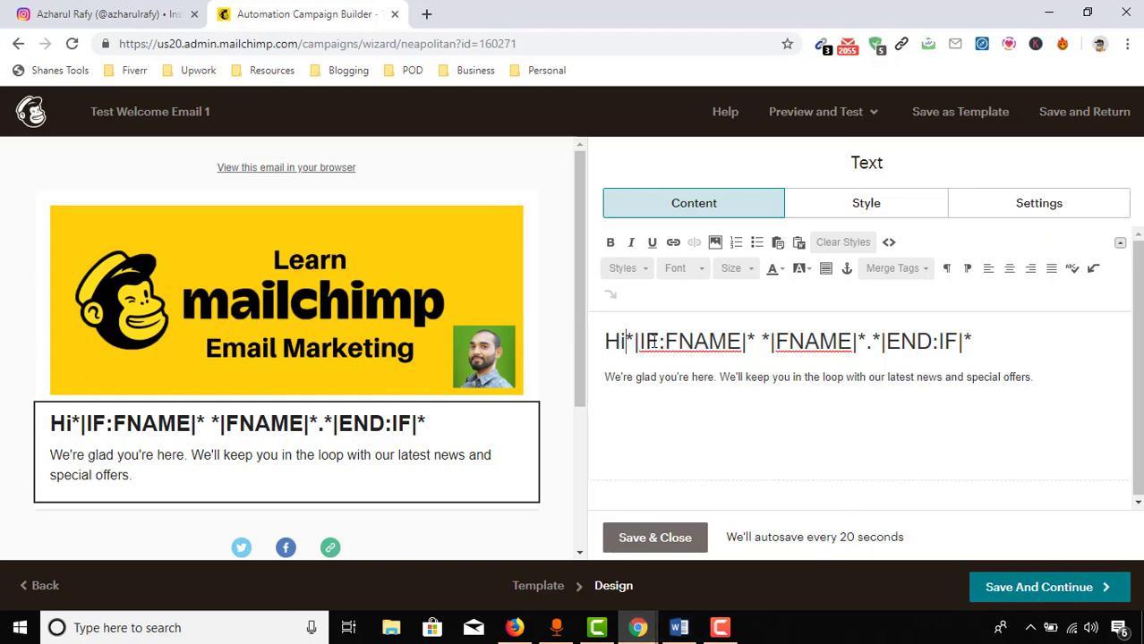
pyautogui.moveTo(606, 377); pyautogui.dragTo(1048, 376)
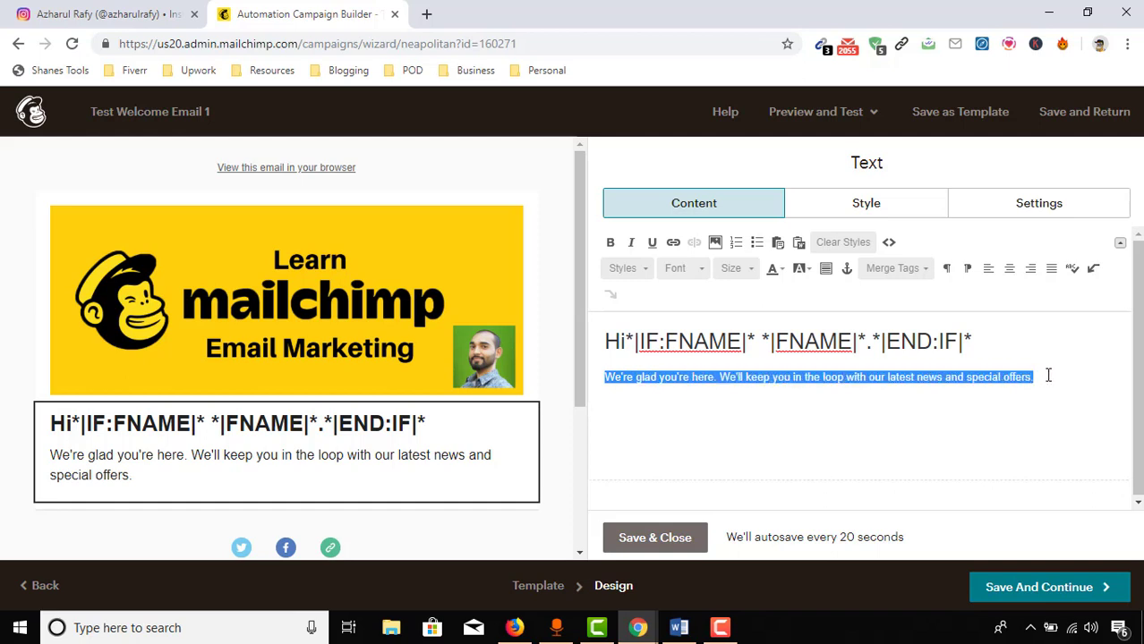
pyautogui.press('BackSpace')
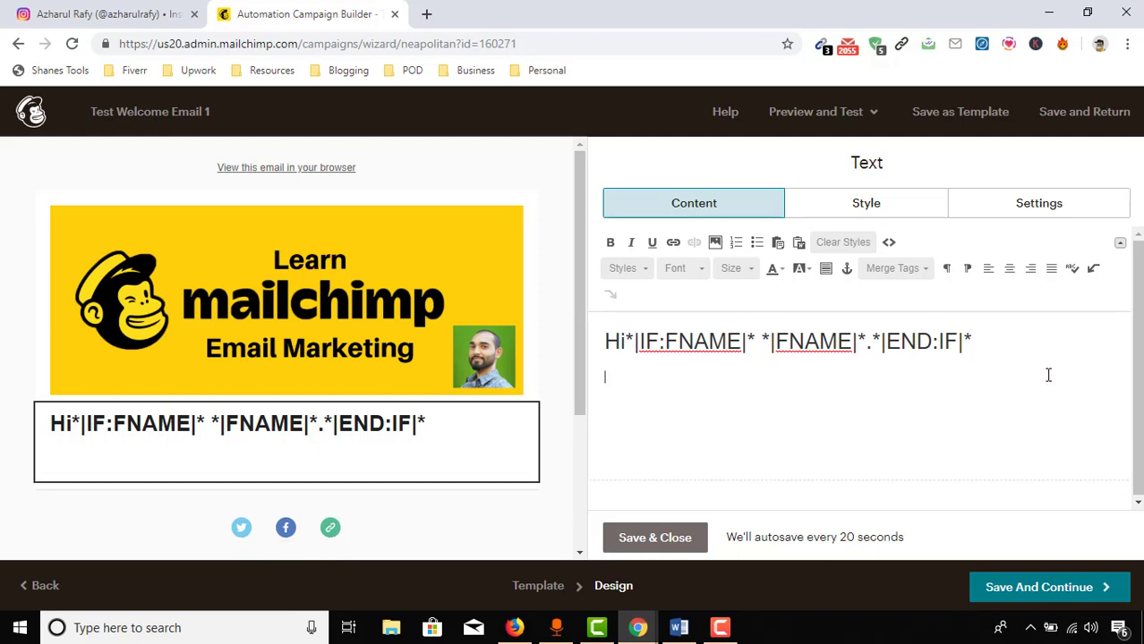
pyautogui.press('BackSpace')
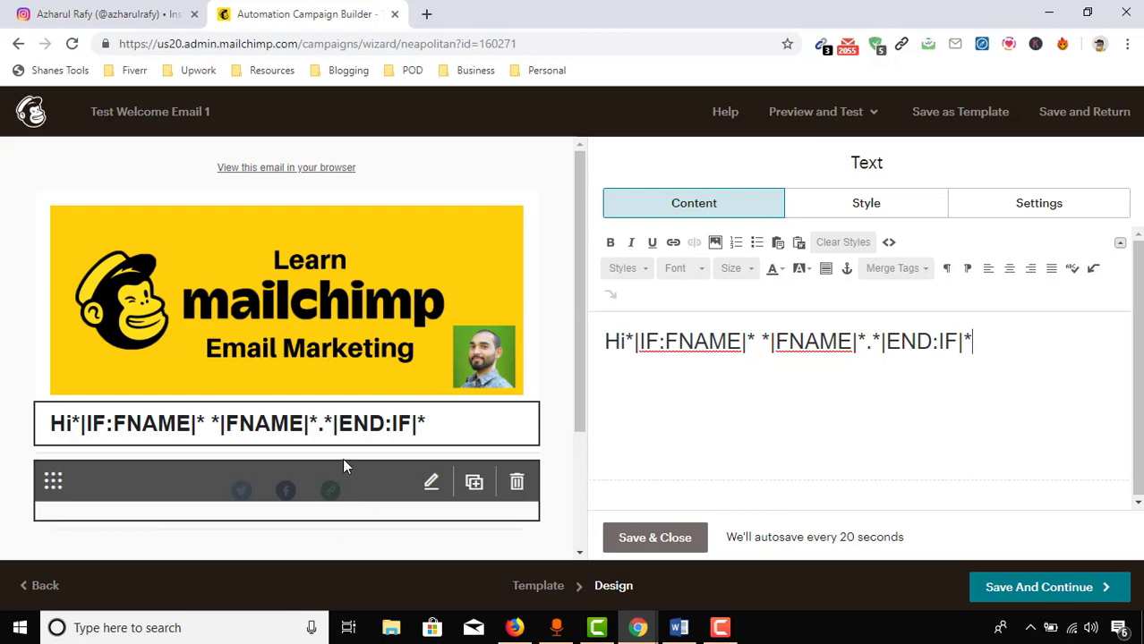
# Step: Add a Text block under the greeting and copy the full welcome message from Word
pyautogui.click(651, 543)
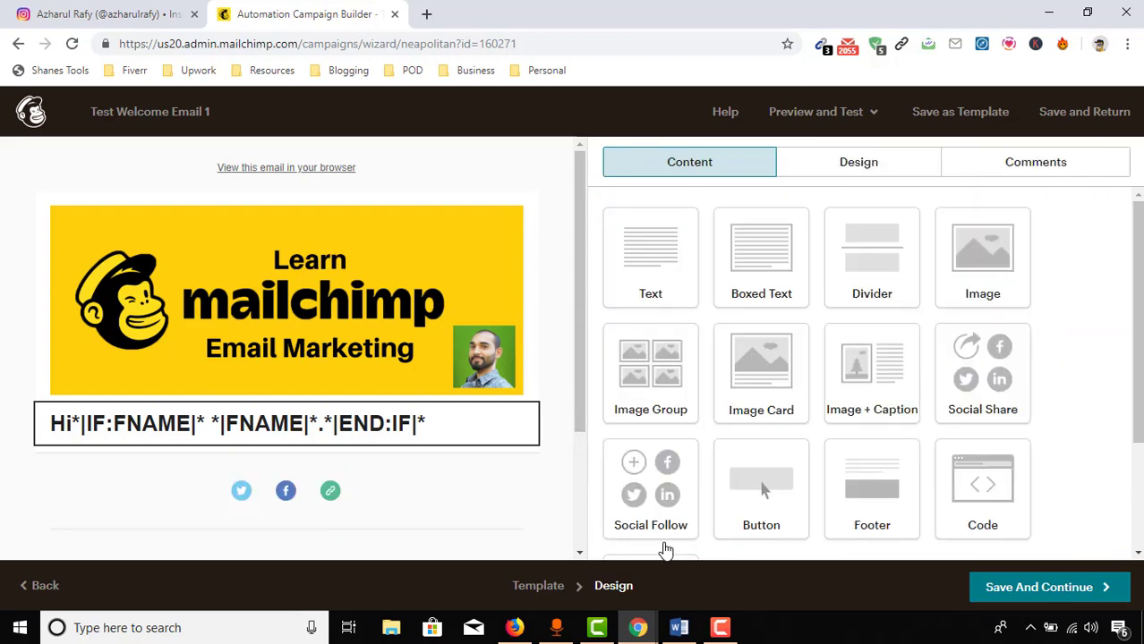
pyautogui.moveTo(667, 264); pyautogui.dragTo(307, 468)
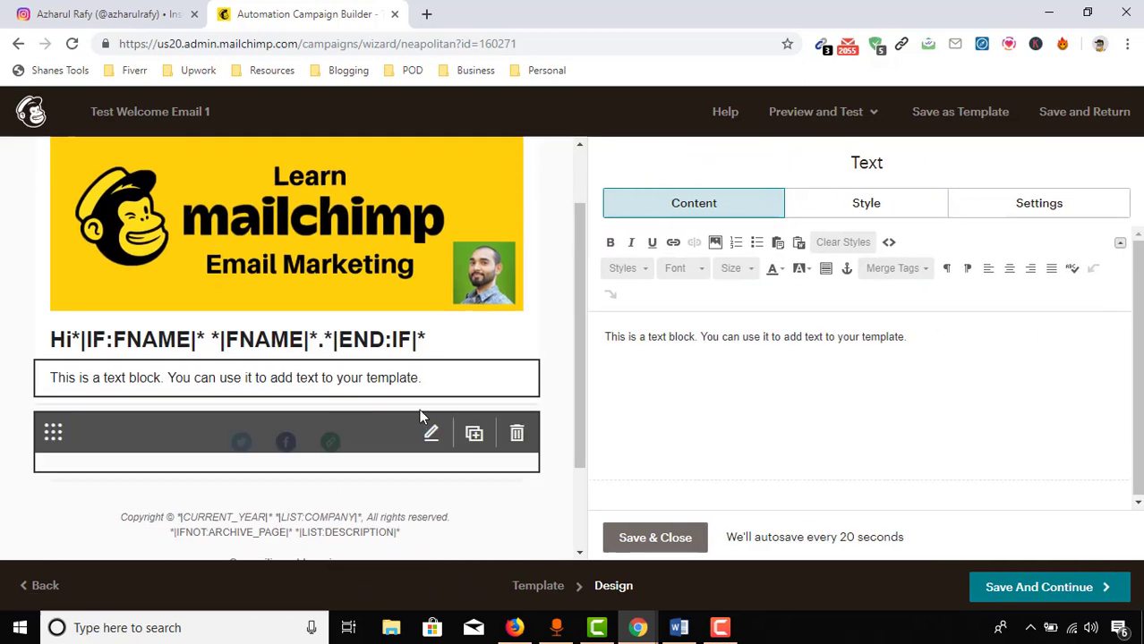
pyautogui.click(679, 628)
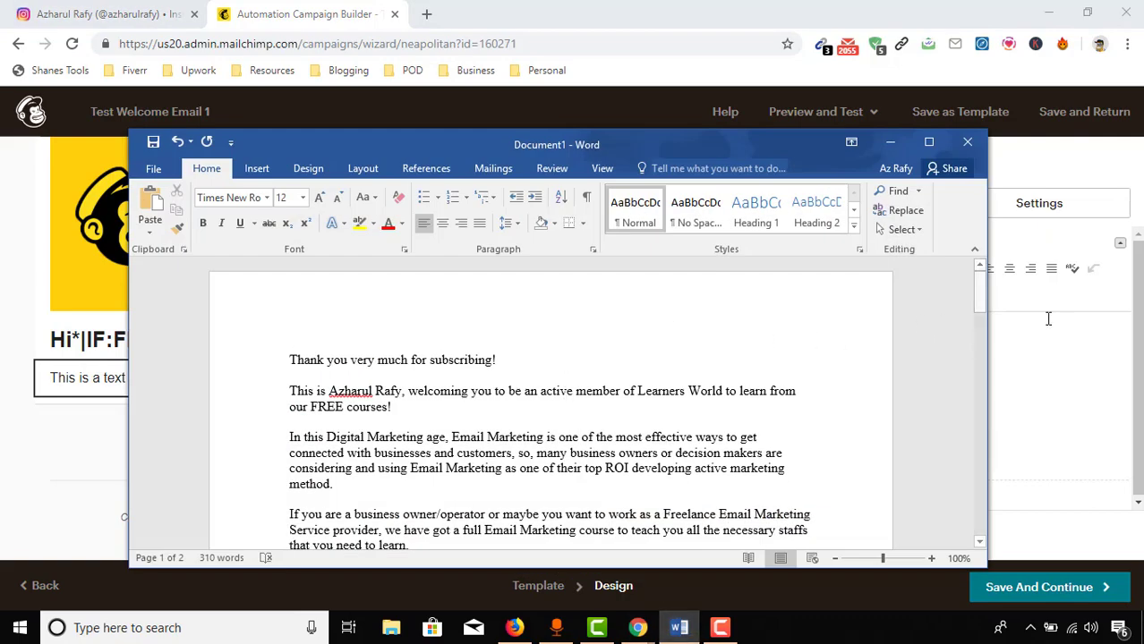
pyautogui.moveTo(307, 357); pyautogui.dragTo(574, 524)
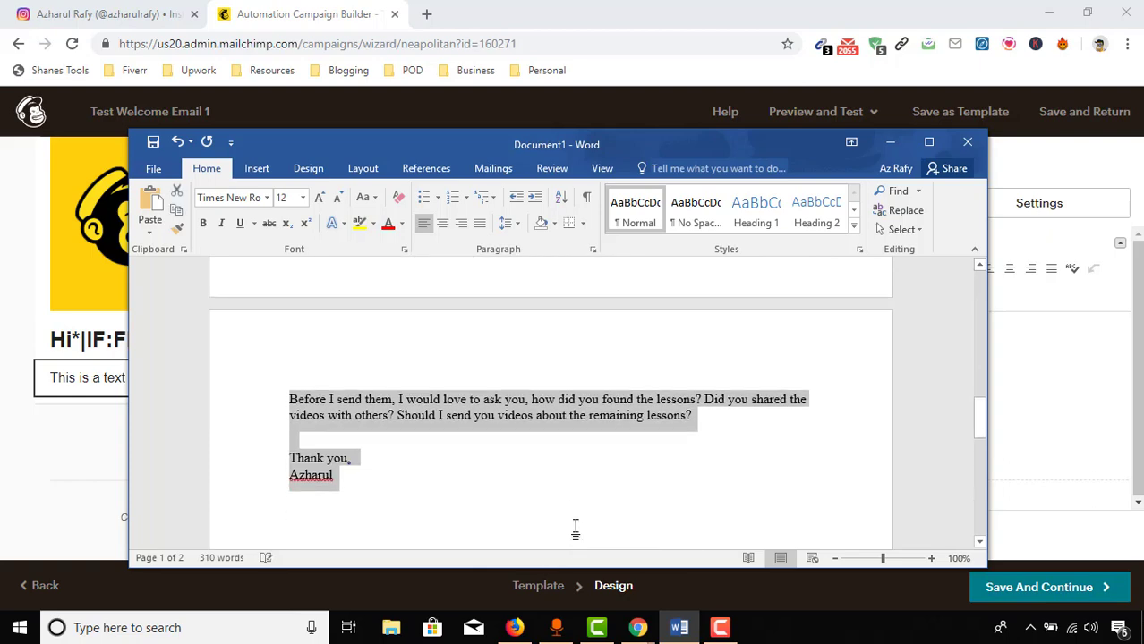
pyautogui.click(12, 460)
# Step: Replace the new text block's placeholder with the pasted welcome message
pyautogui.click(746, 363)
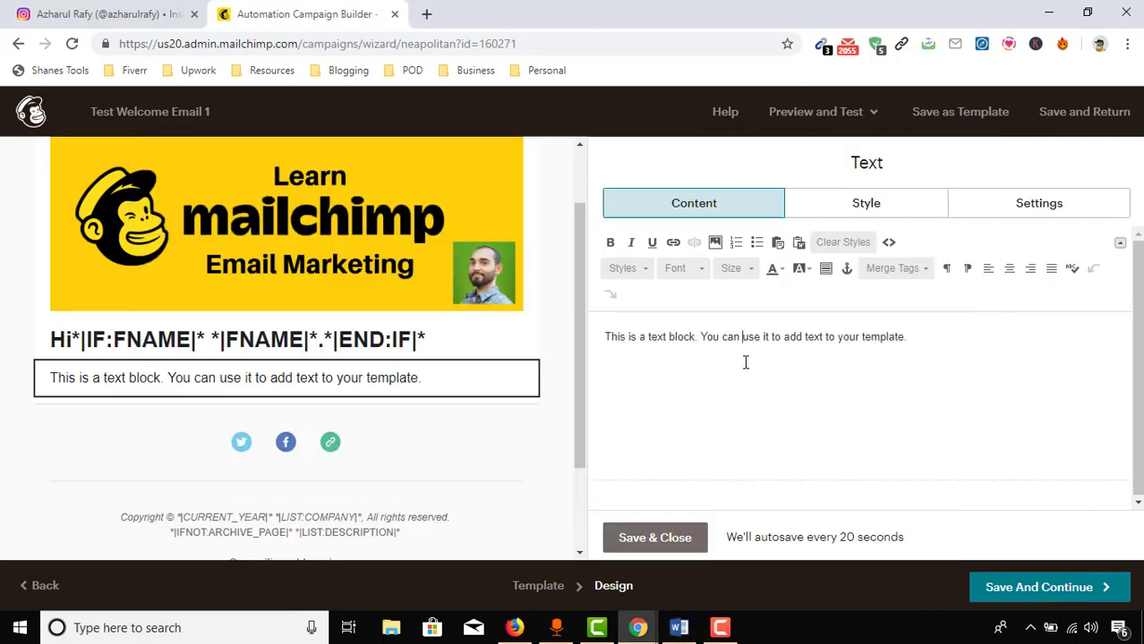
pyautogui.hotkey('ctrl', 'a')
pyautogui.hotkey('ctrl', 'v')
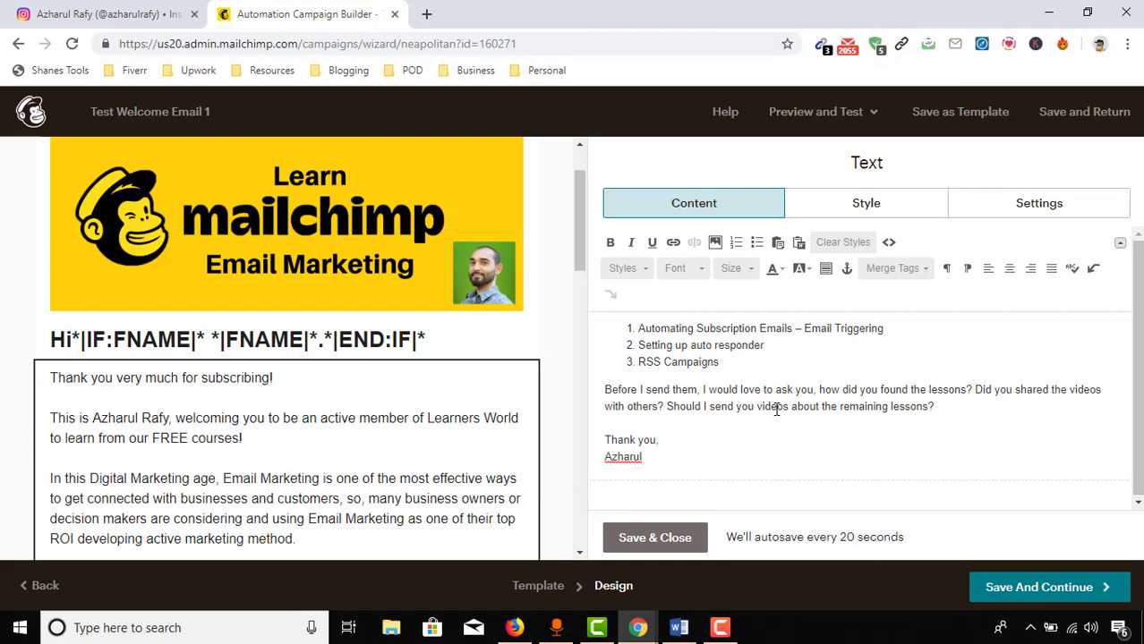
pyautogui.scroll(-4, 313, 412)
pyautogui.scroll(4, 300, 414)
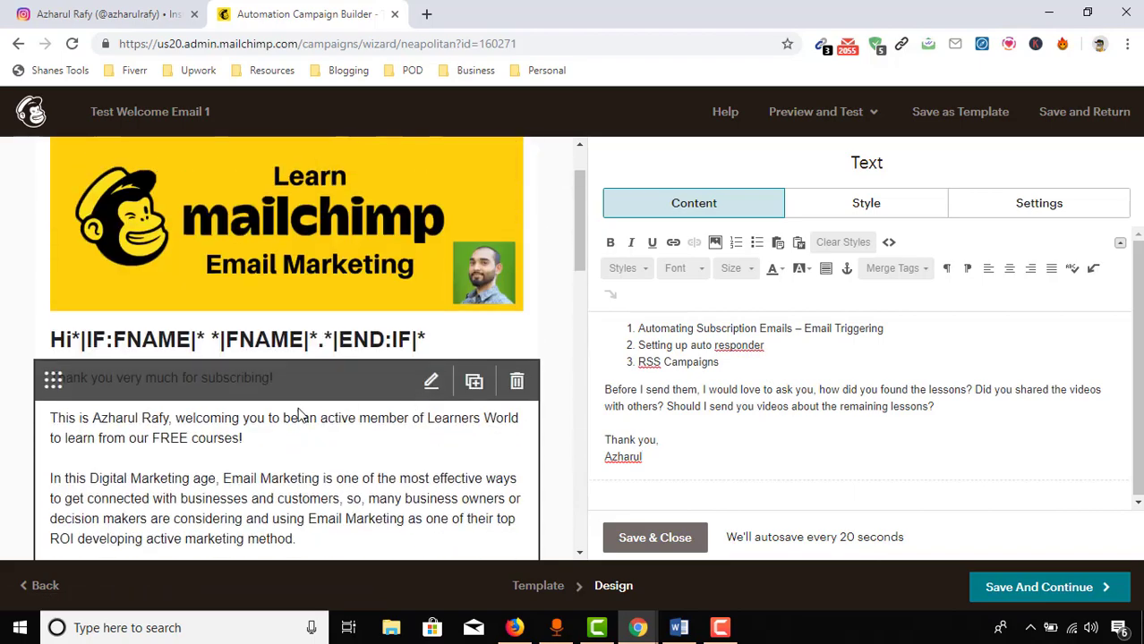
pyautogui.scroll(-10, 300, 413)
pyautogui.scroll(-5, 755, 489)
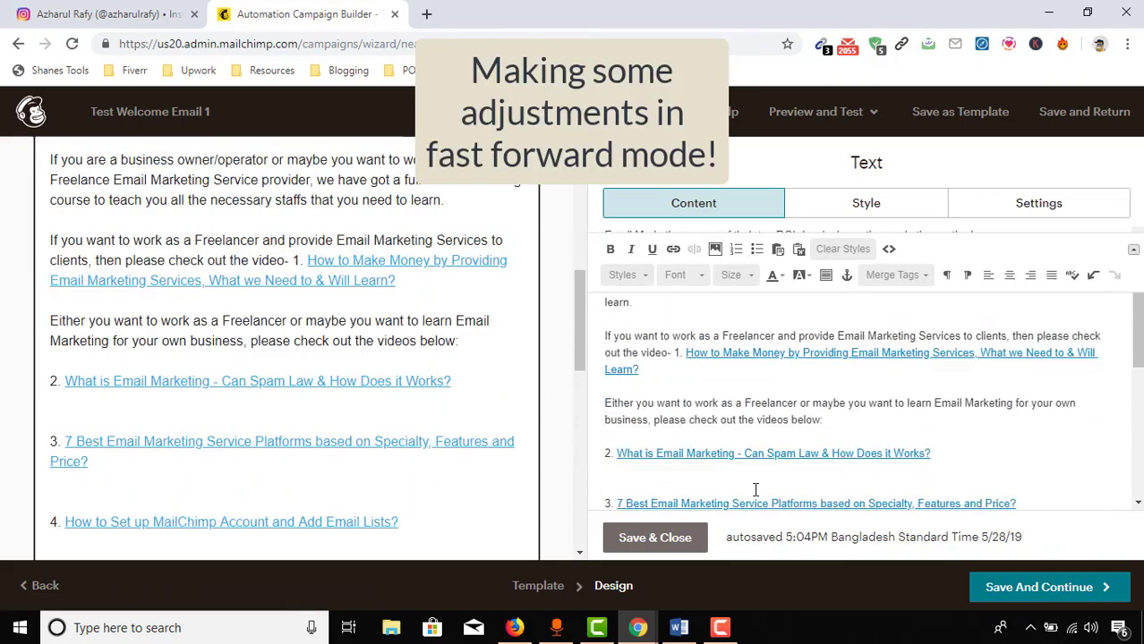
pyautogui.scroll(-5, 755, 490)
pyautogui.scroll(-5, 300, 413)
pyautogui.click(287, 433)
pyautogui.click(831, 325)
pyautogui.write('rafymm')
pyautogui.scroll(-2, 831, 376)
pyautogui.click(834, 422)
pyautogui.write('AzharulRafyAZ')
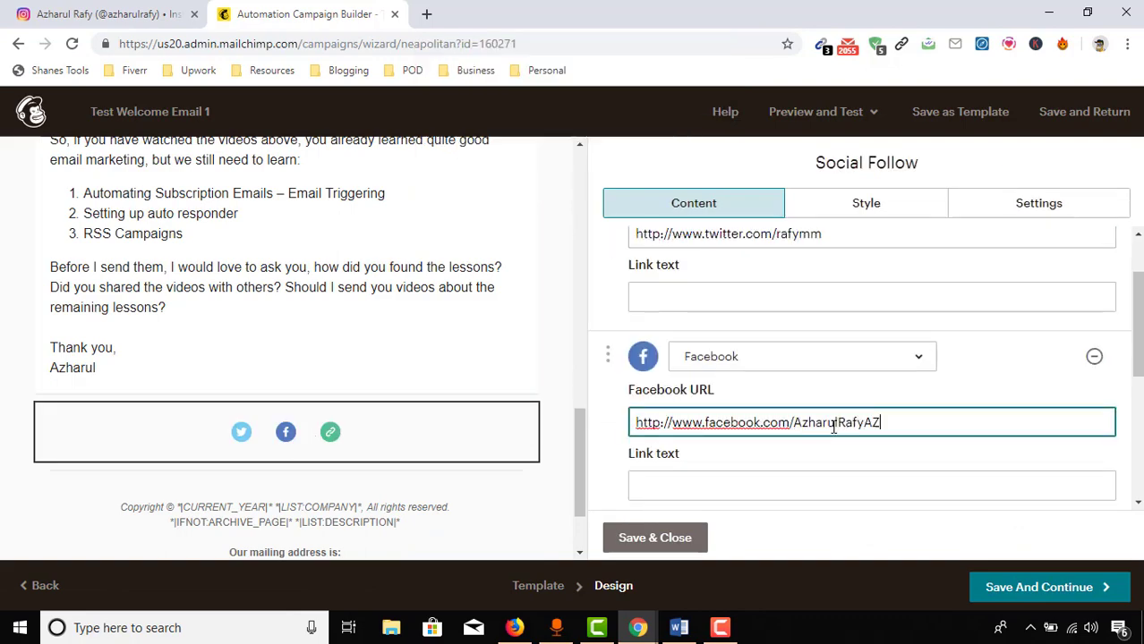
pyautogui.click(787, 421)
pyautogui.tripleClick(828, 442)
pyautogui.write('http://learners.world')
# Step: Add YouTube and Instagram to the social links, pasting the Instagram profile URL
pyautogui.click(852, 480)
pyautogui.click(788, 244)
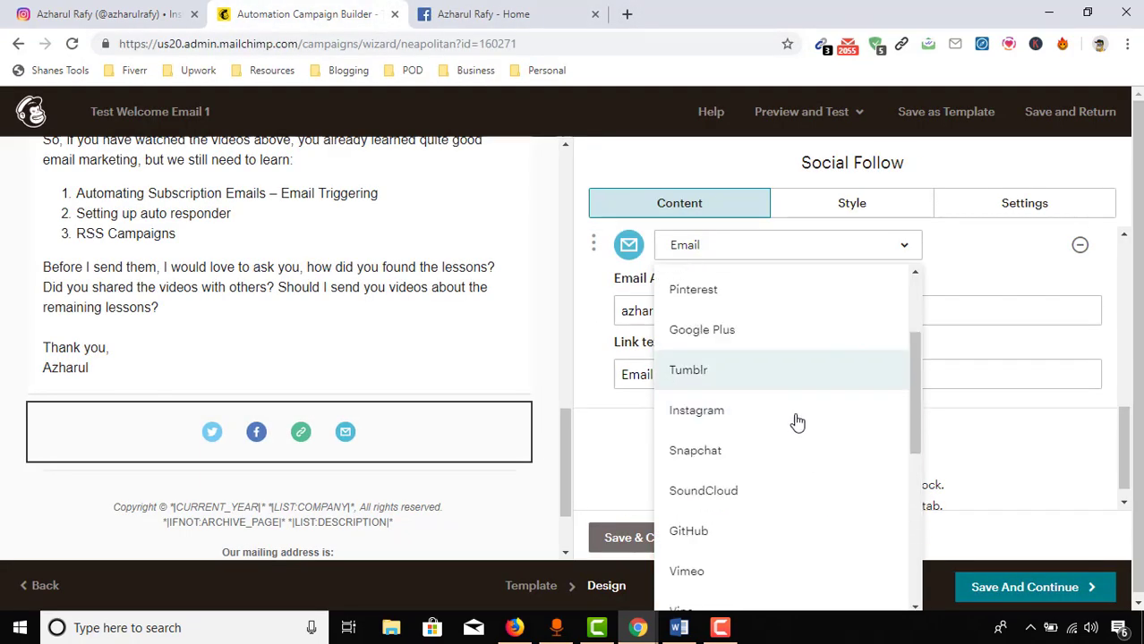
pyautogui.click(483, 13)
pyautogui.click(305, 14)
pyautogui.click(766, 326)
pyautogui.write('https://www.instagram.com/azharulrafy/')
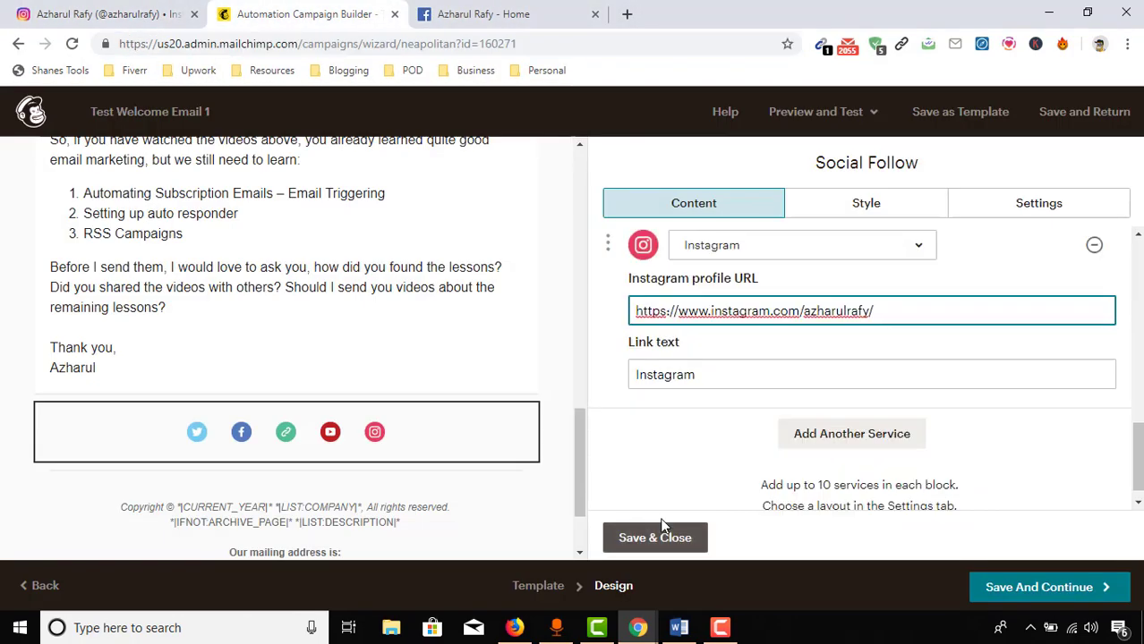
# Step: Reorder the social links with website first and Facebook second, then save the block
pyautogui.moveTo(607, 421); pyautogui.dragTo(607, 250)
pyautogui.moveTo(606, 448); pyautogui.dragTo(607, 376)
pyautogui.click(655, 538)
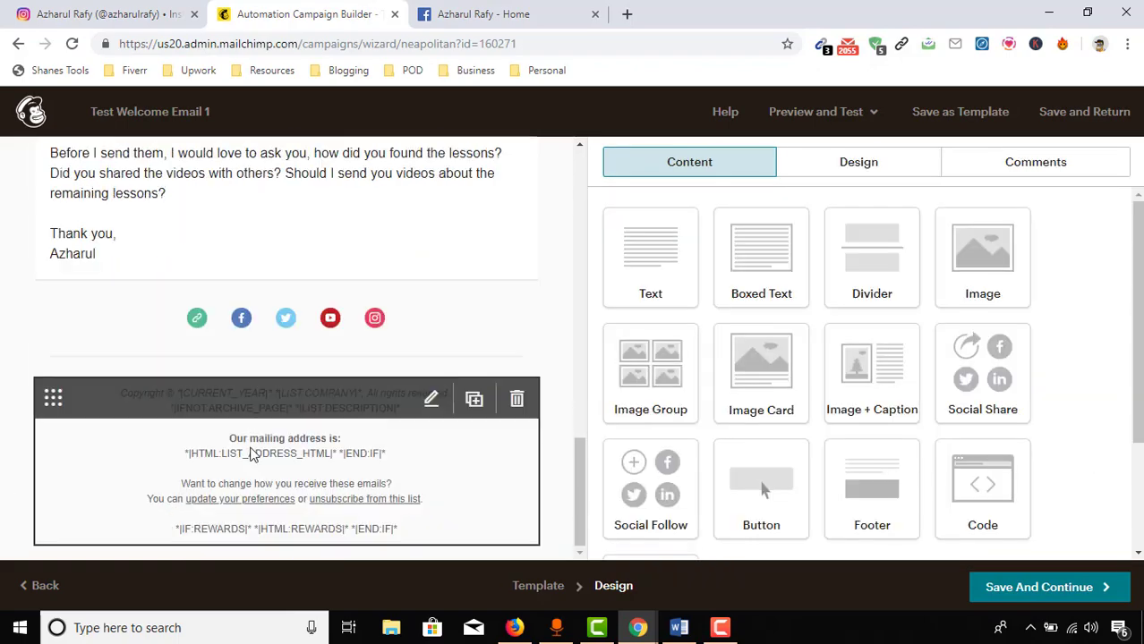
pyautogui.scroll(15, 252, 394)
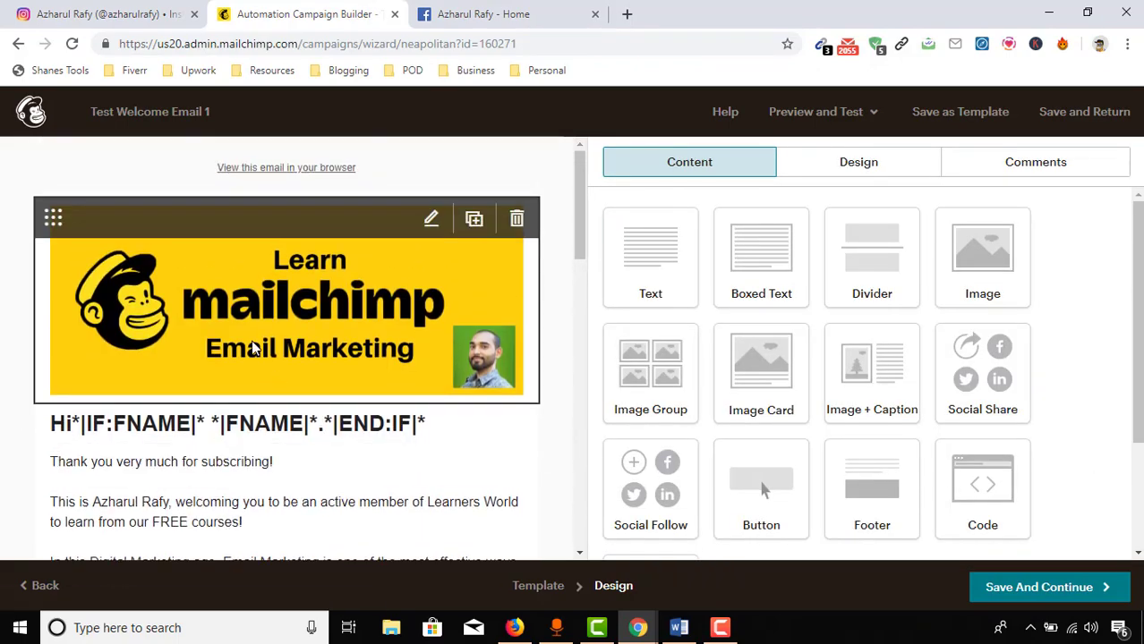
pyautogui.scroll(-15, 313, 377)
pyautogui.scroll(15, 315, 378)
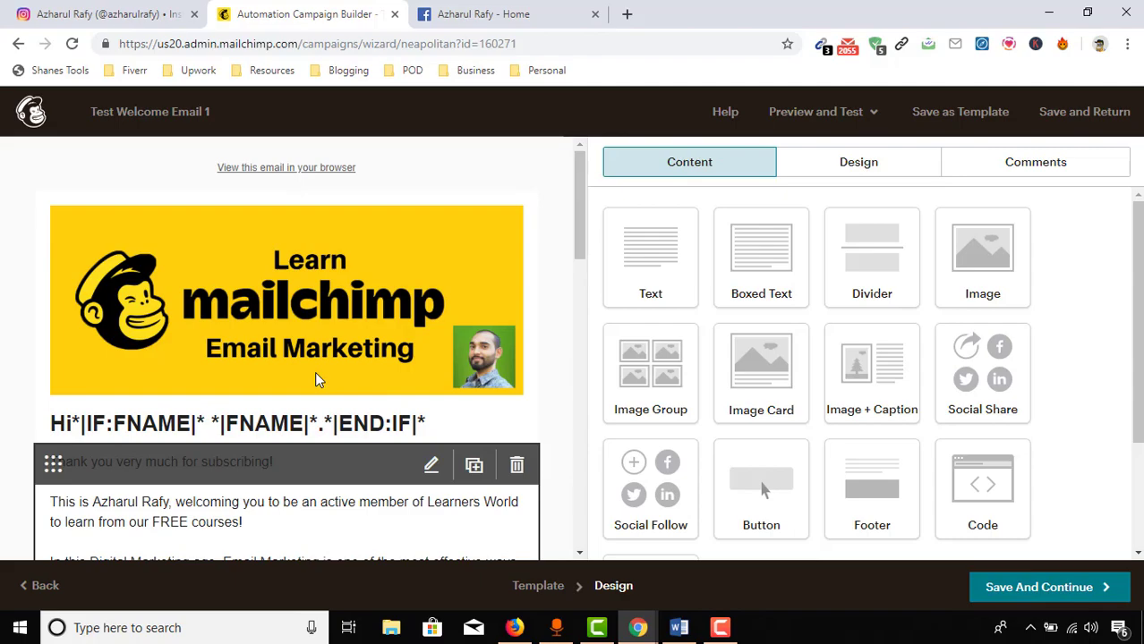
pyautogui.scroll(-5, 318, 378)
pyautogui.scroll(-10, 317, 378)
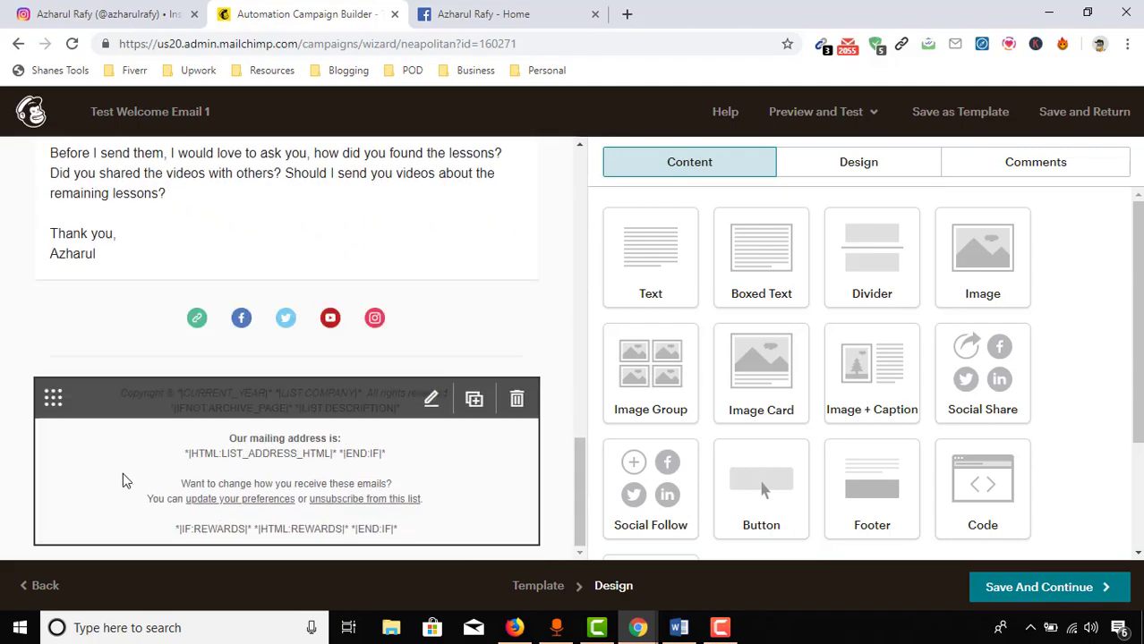
pyautogui.scroll(15, 376, 474)
pyautogui.scroll(-12, 266, 455)
pyautogui.scroll(3, 281, 459)
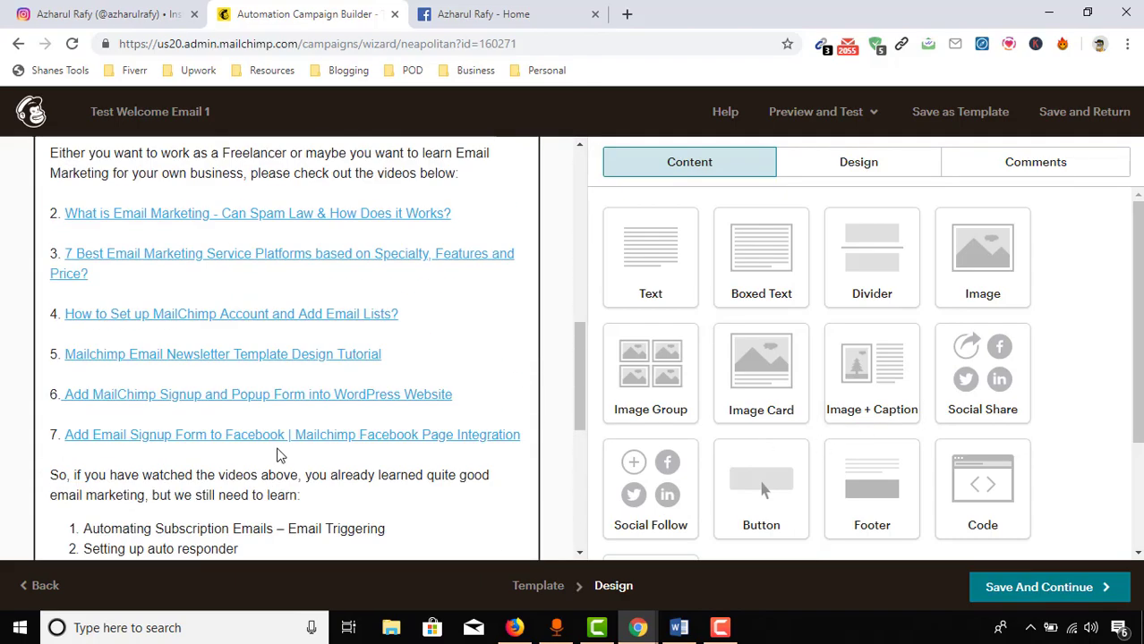
# Step: Save the email design and review the Test Welcome Email 1 summary and preview
pyautogui.scroll(-3, 315, 455)
pyautogui.scroll(-2, 315, 456)
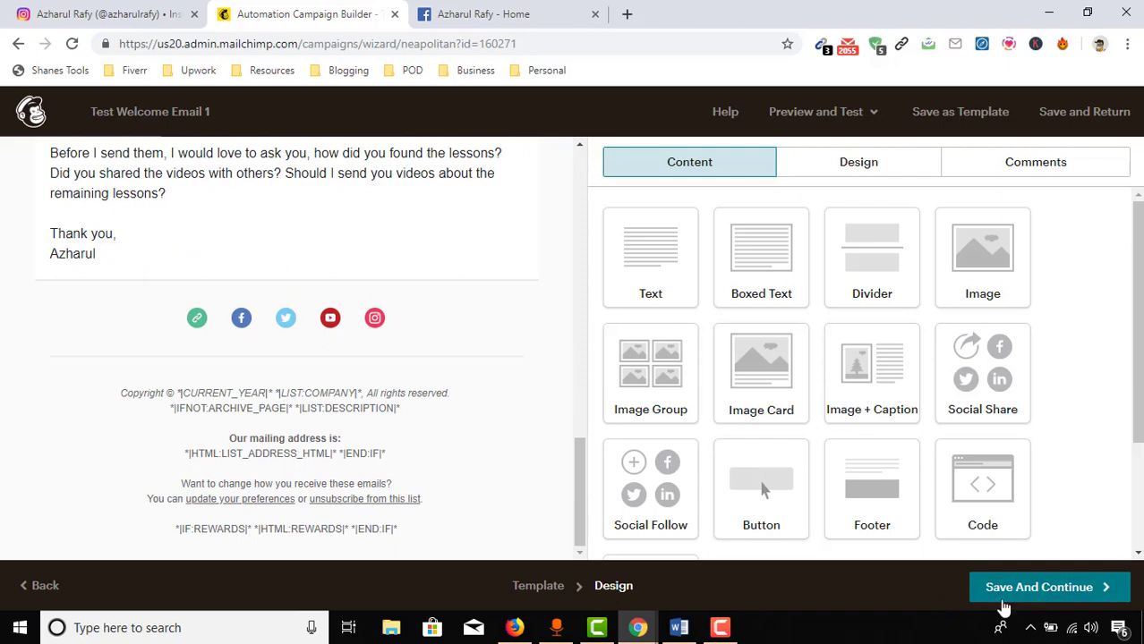
pyautogui.click(1065, 597)
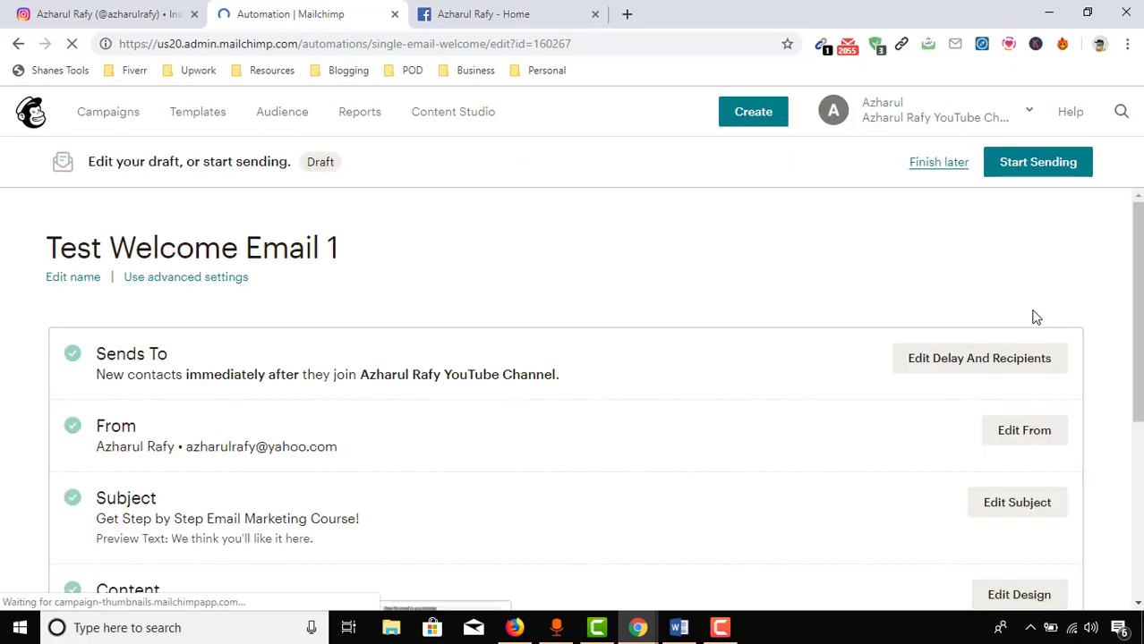
pyautogui.scroll(-4, 933, 478)
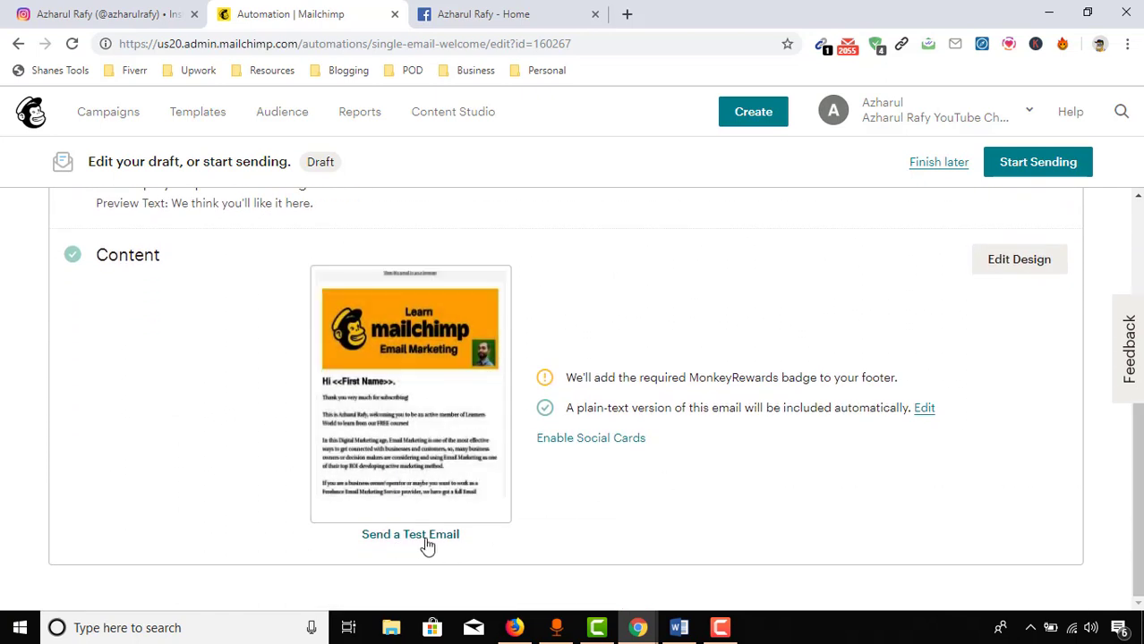
pyautogui.moveTo(434, 455)
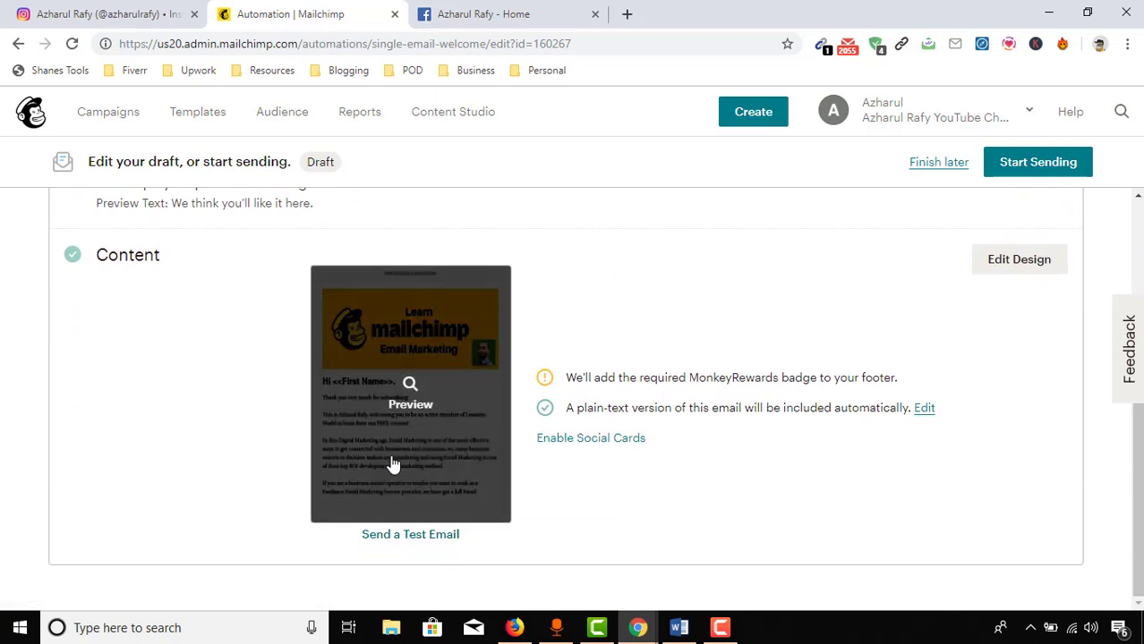
pyautogui.scroll(1, 457, 493)
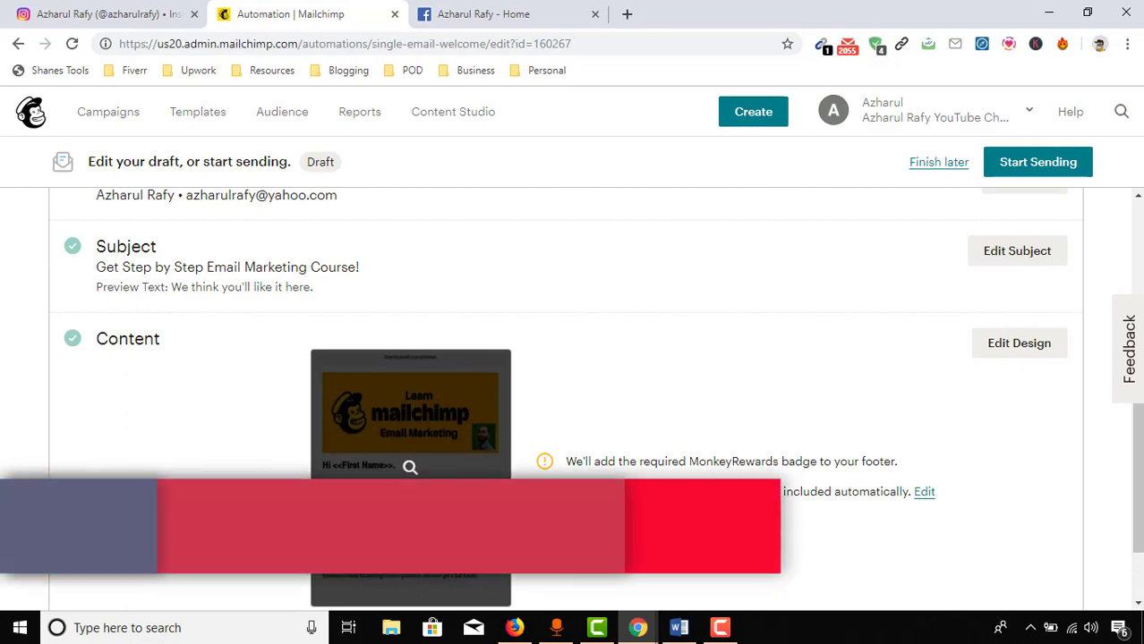
pyautogui.scroll(3, 458, 493)
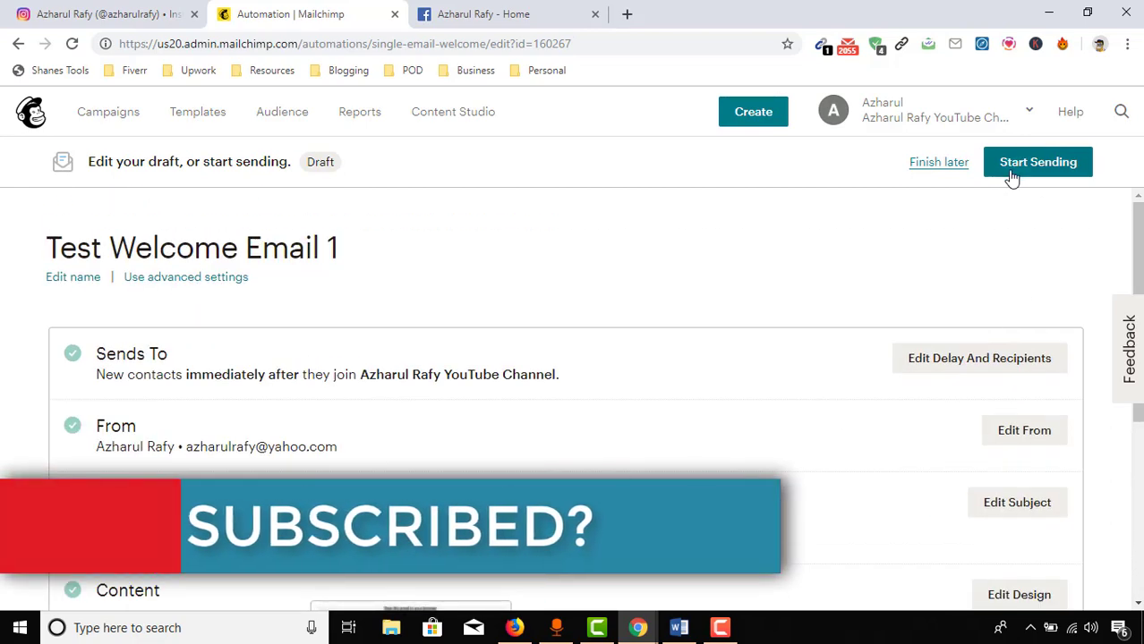
# Step: Start the Test Welcome Email 1 automation now and return to the campaigns list
pyautogui.click(1040, 170)
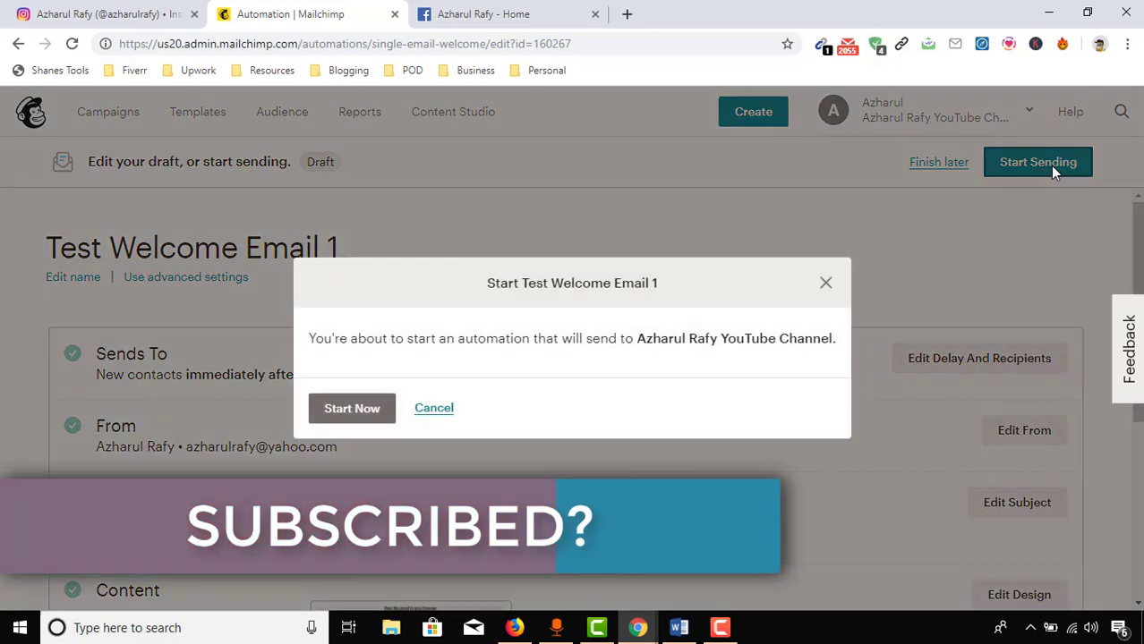
pyautogui.click(354, 427)
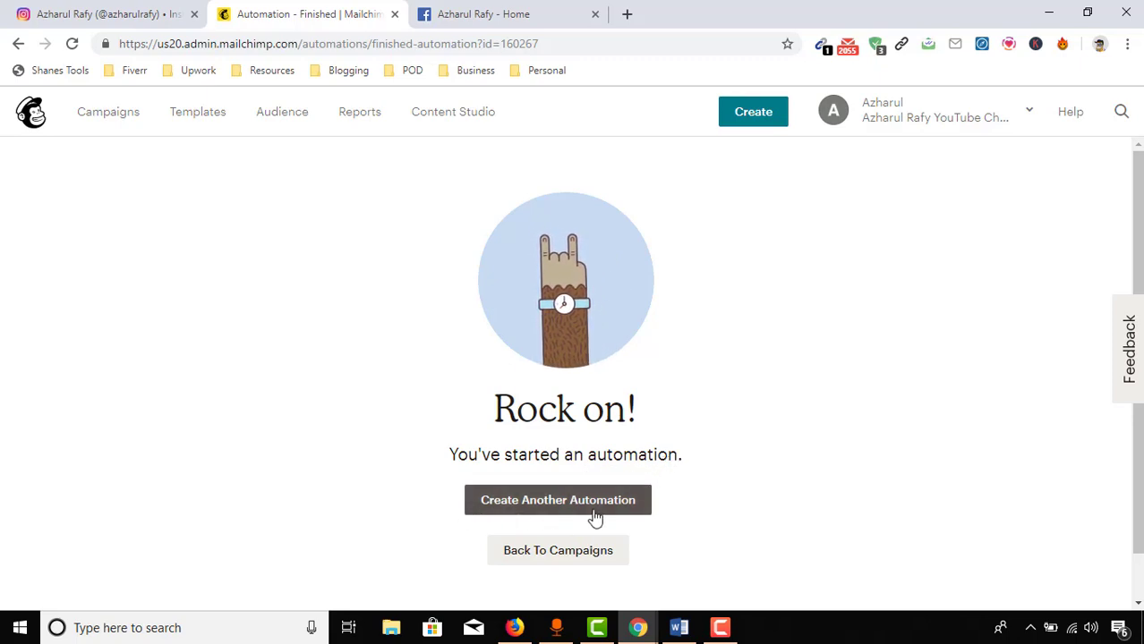
pyautogui.scroll(-1, 465, 470)
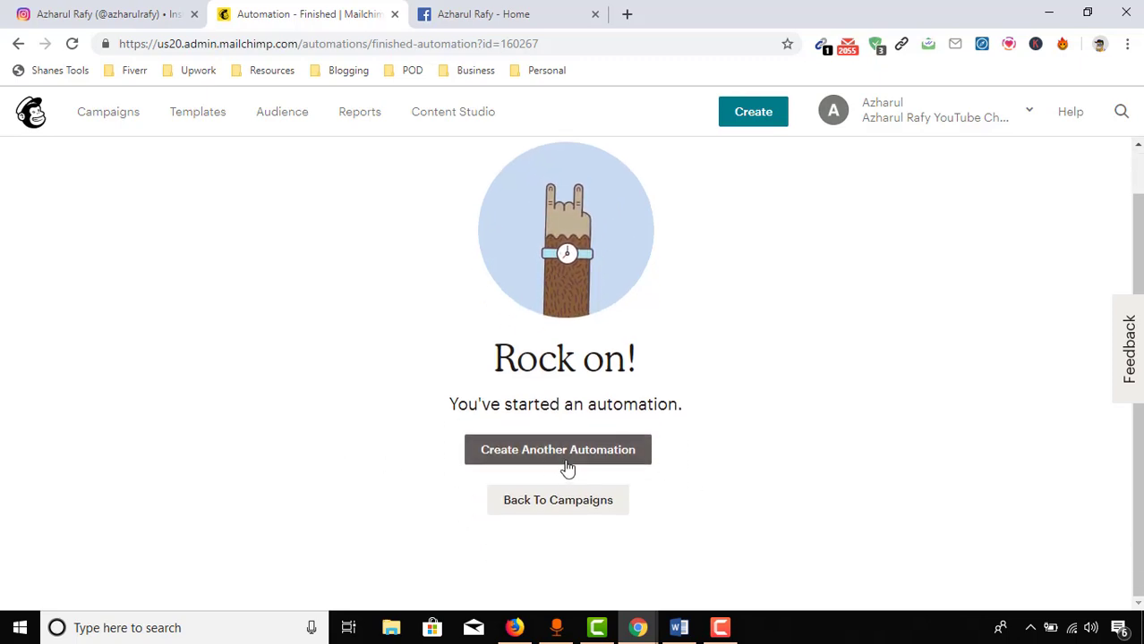
pyautogui.click(575, 506)
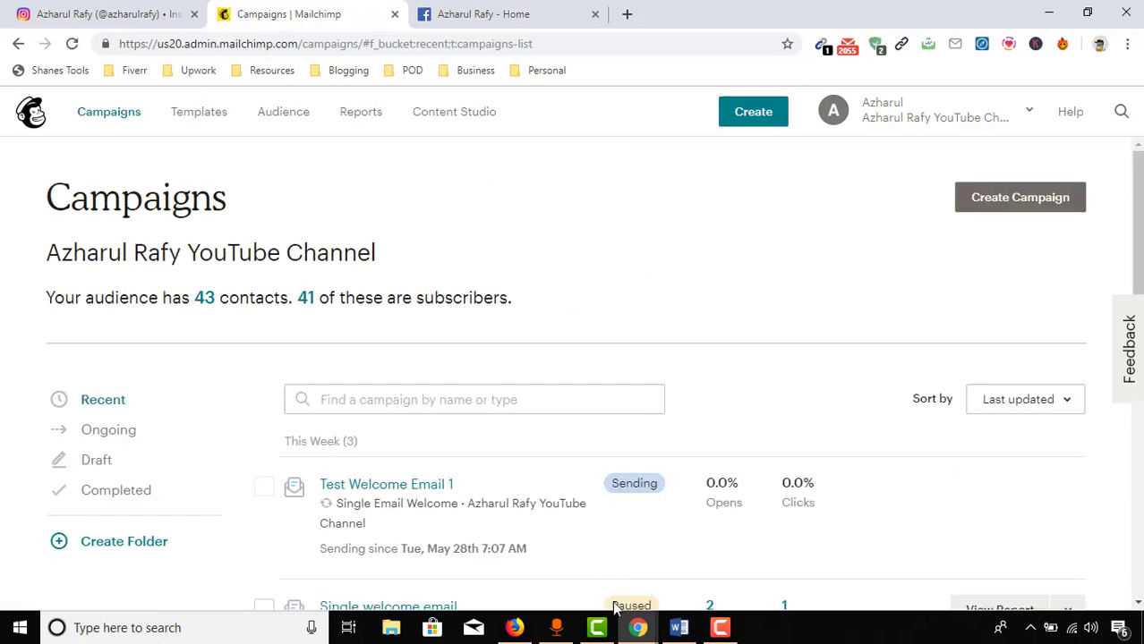
# Step: Bring the incognito window with the learners.world subscribe popup to the front
pyautogui.click(650, 636)
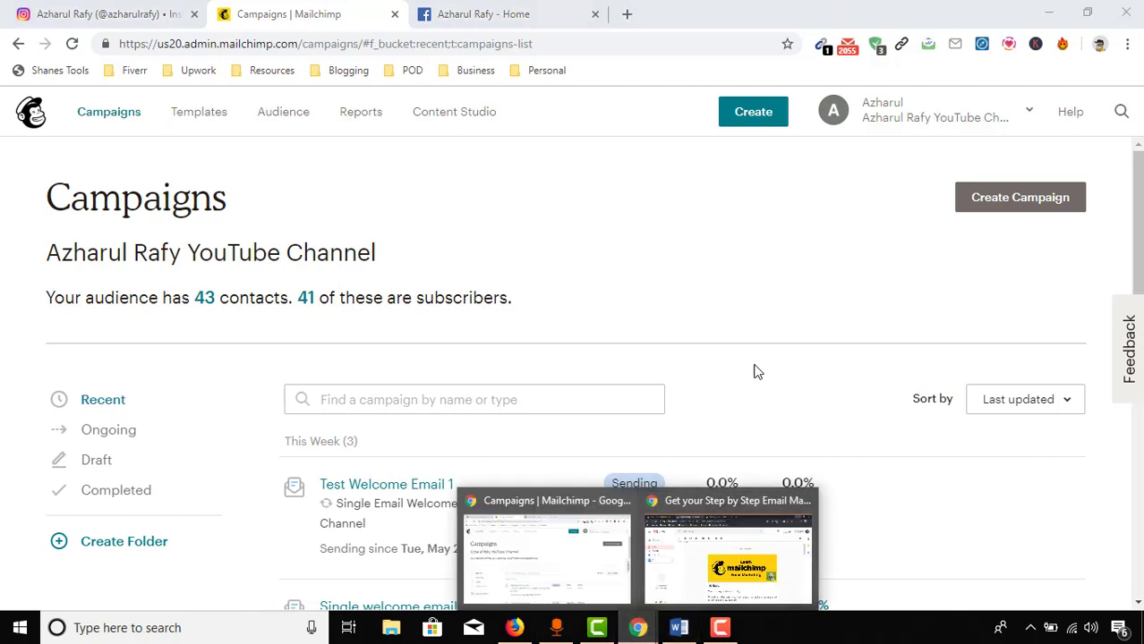
pyautogui.click(528, 491)
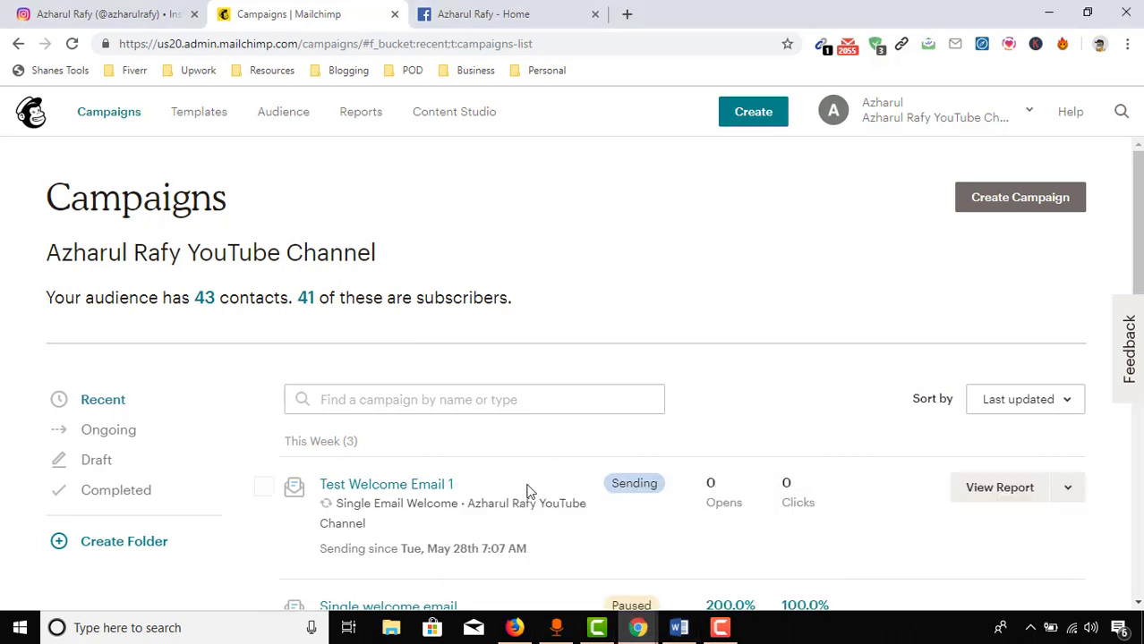
pyautogui.click(638, 629)
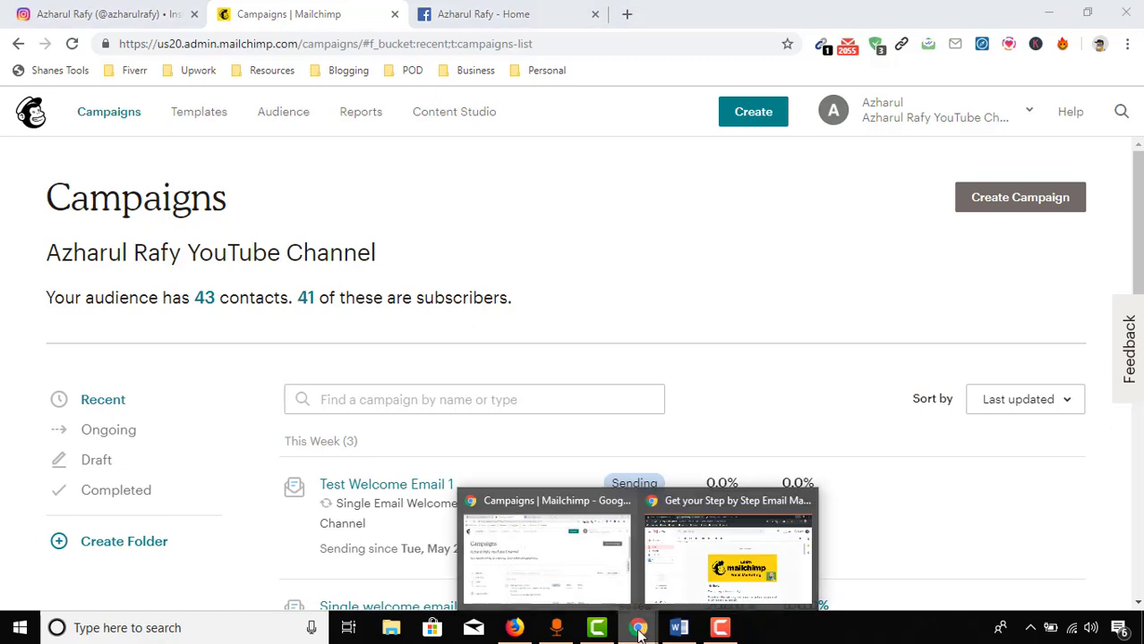
pyautogui.click(662, 572)
pyautogui.click(510, 7)
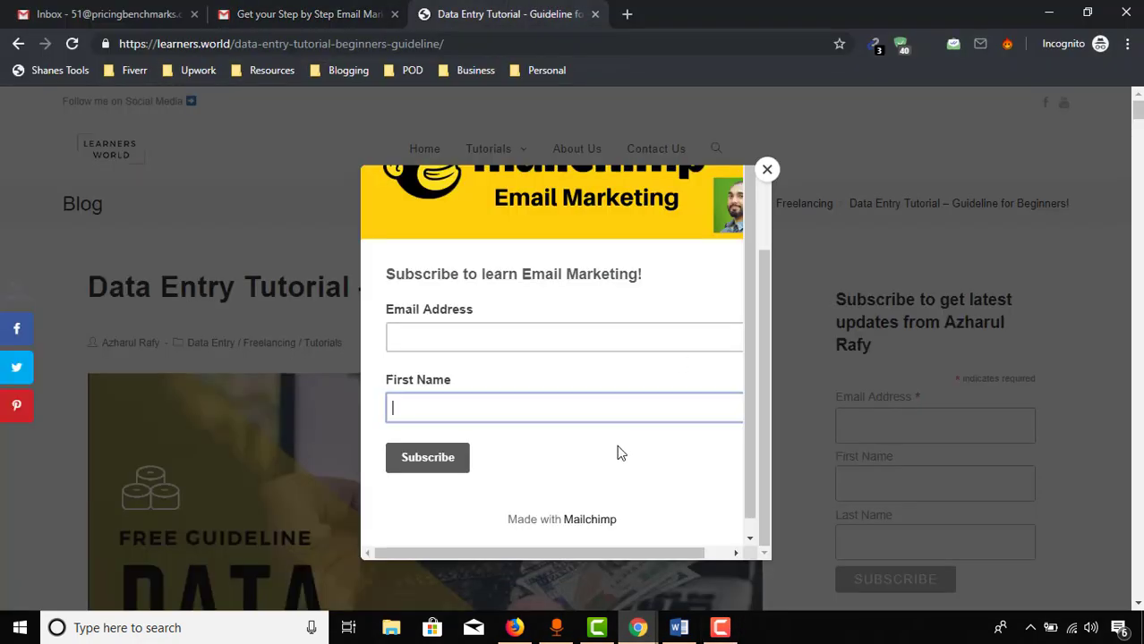
pyautogui.click(480, 342)
pyautogui.click(36, 11)
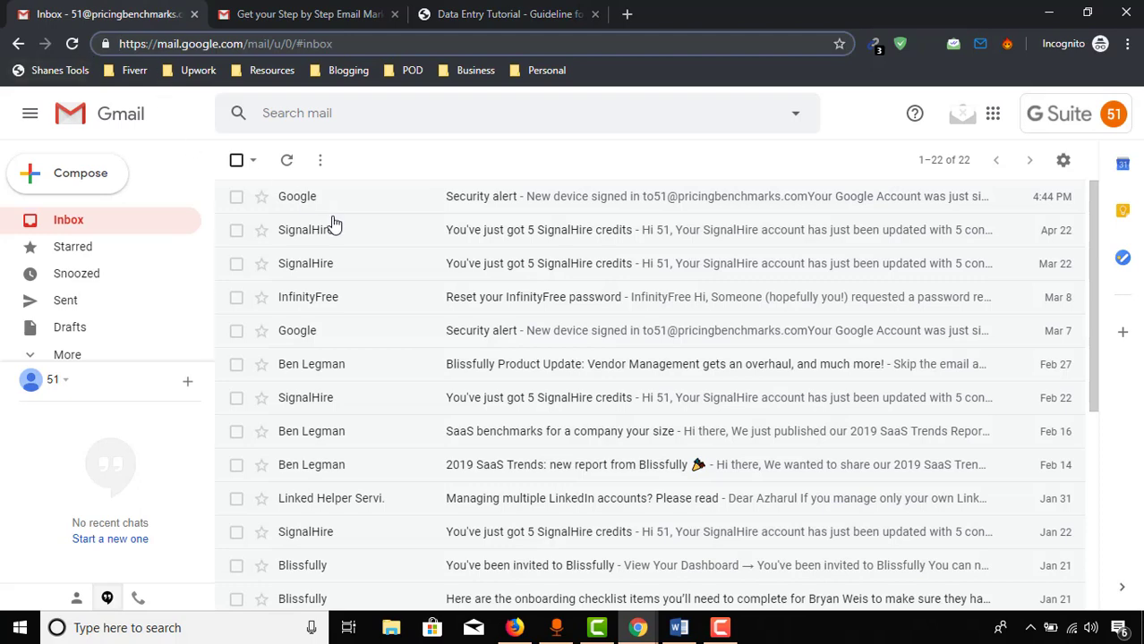
pyautogui.click(1112, 123)
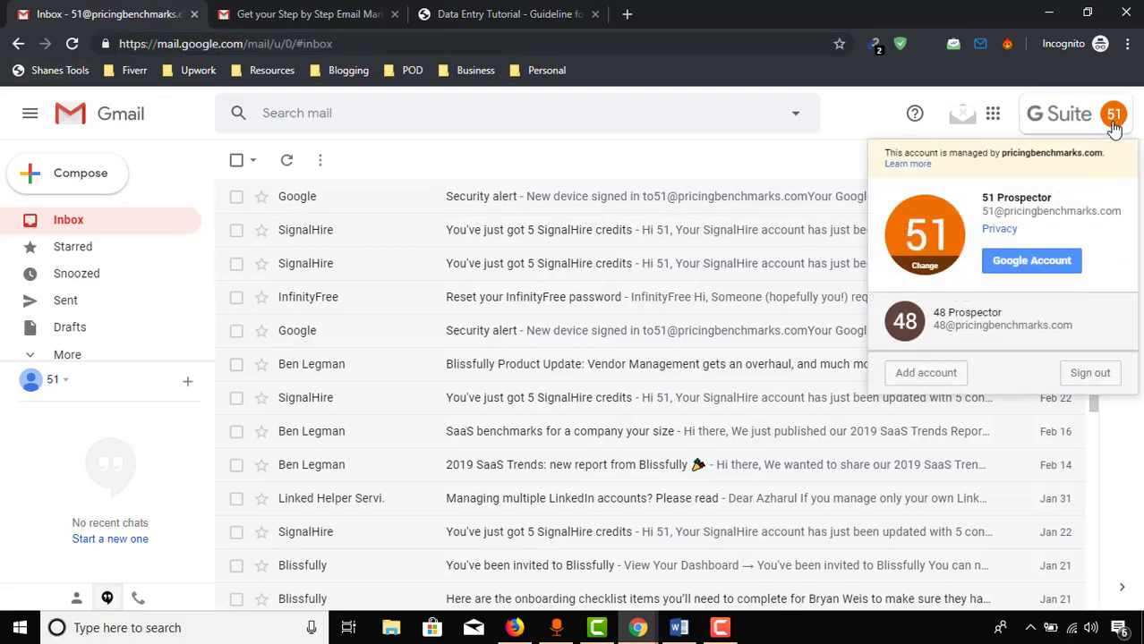
pyautogui.tripleClick(984, 211)
pyautogui.rightClick(984, 211)
pyautogui.click(907, 226)
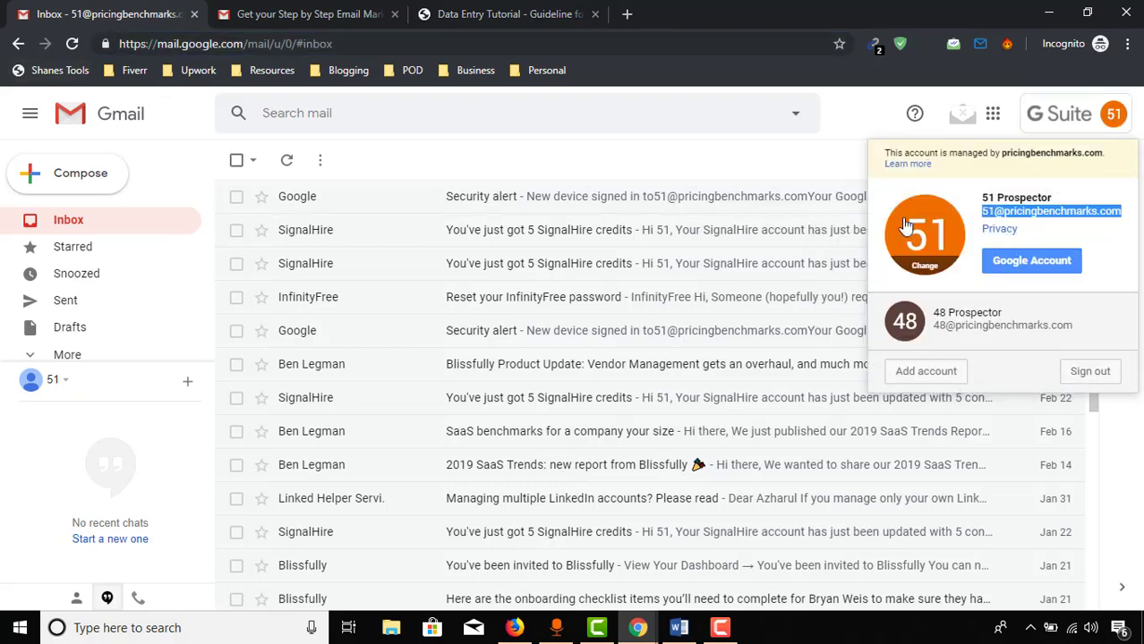
# Step: Paste the address into the popup's Email Address field, fill First Name, and subscribe
pyautogui.click(510, 13)
pyautogui.click(477, 334)
pyautogui.hotkey('ctrl', 'v')
pyautogui.click(491, 400)
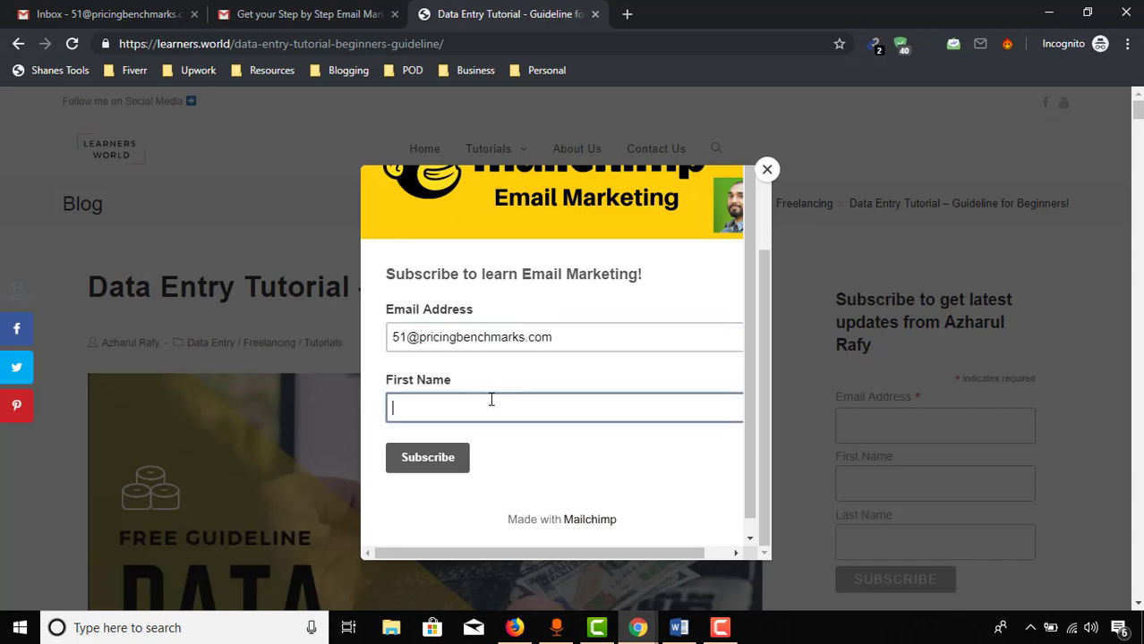
pyautogui.scroll(1, 568, 358)
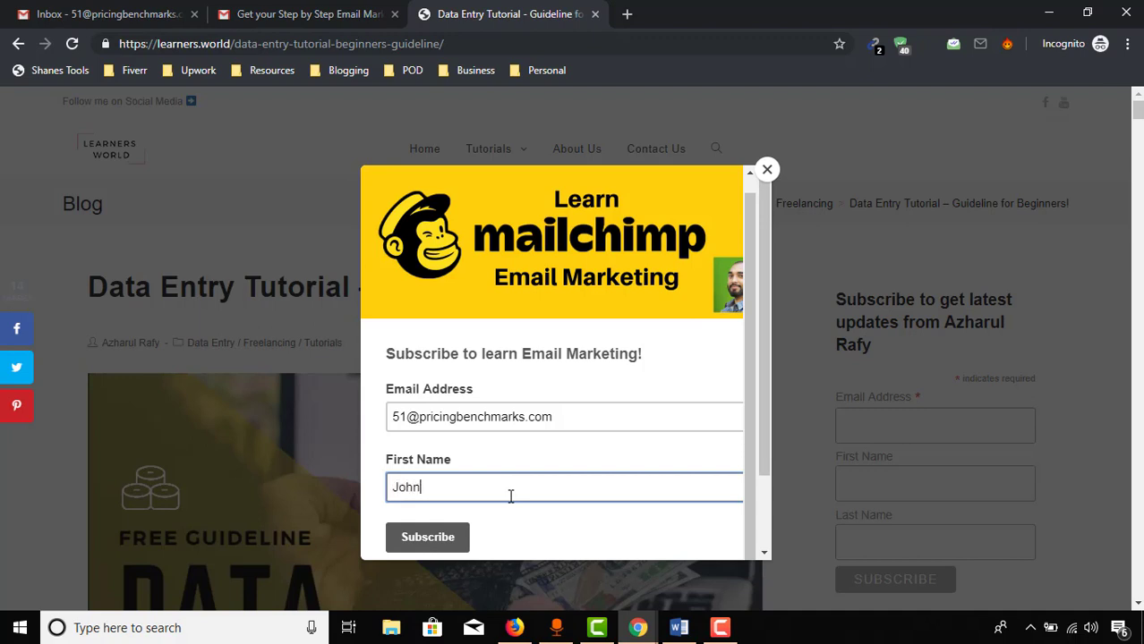
pyautogui.scroll(-1, 458, 497)
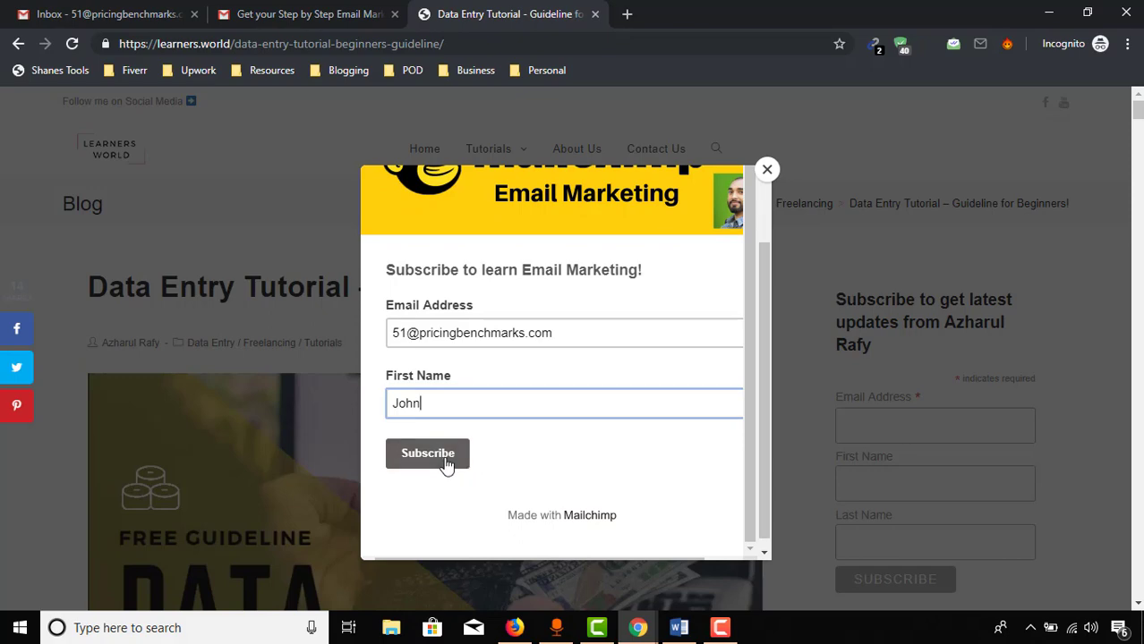
pyautogui.click(445, 466)
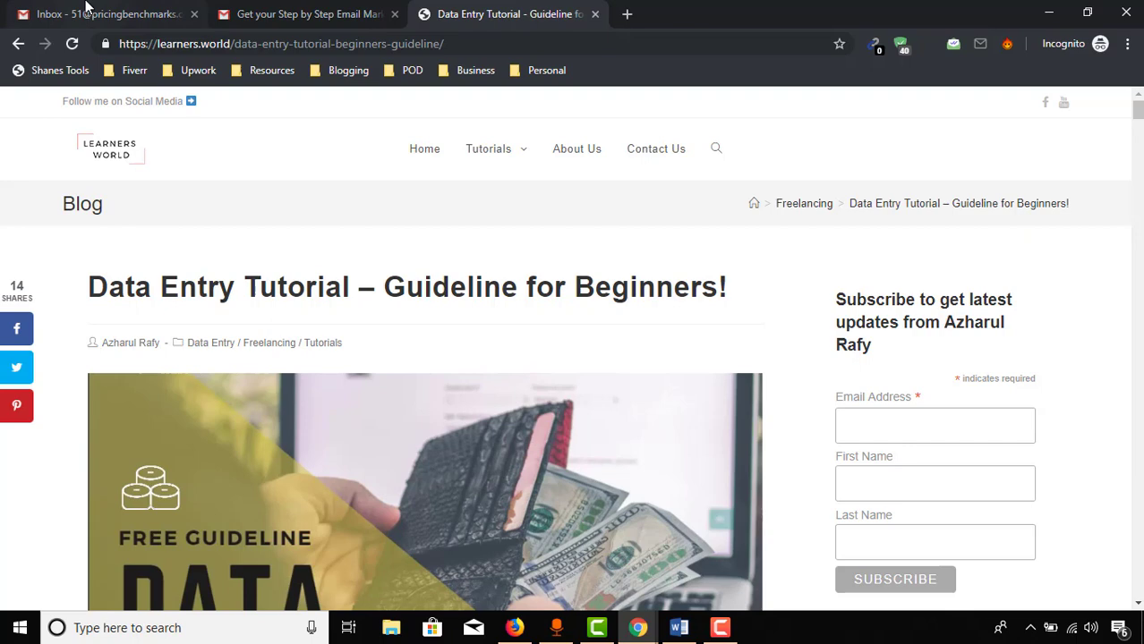
# Step: Refresh the Gmail inbox and open the 'Get Step by Step Email Marketing Course!' email
pyautogui.click(88, 12)
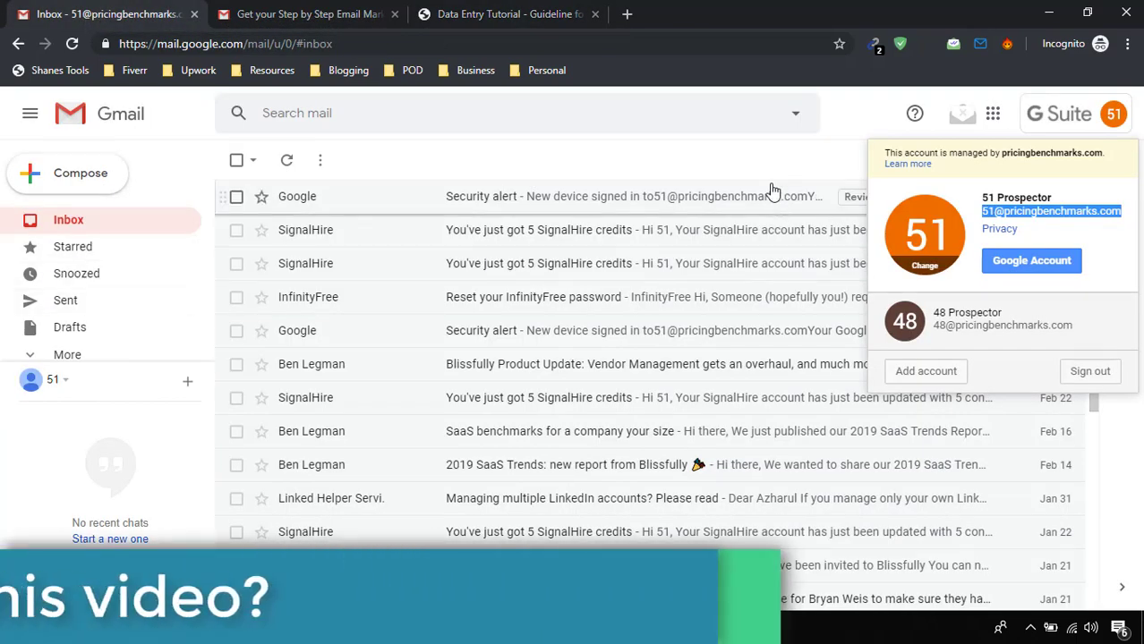
pyautogui.click(758, 161)
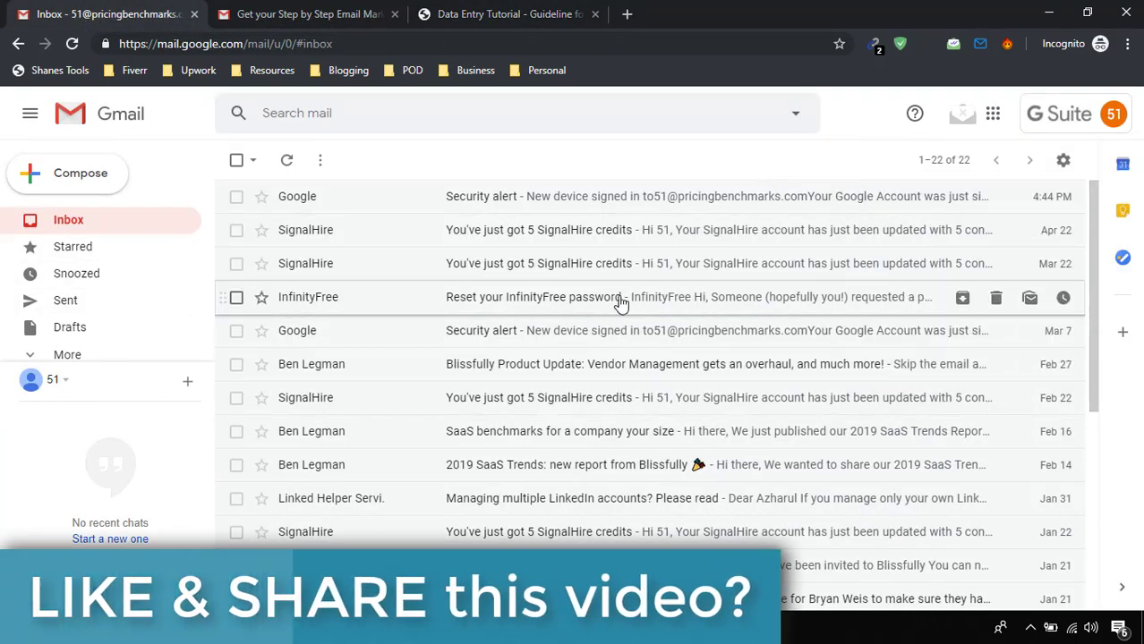
pyautogui.click(73, 44)
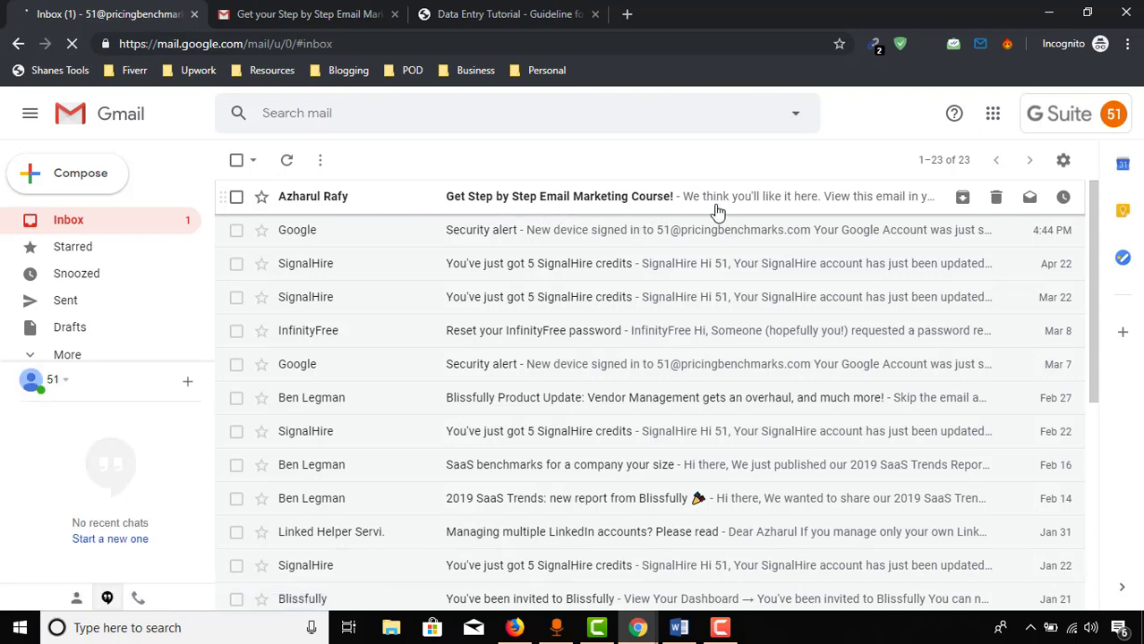
pyautogui.click(501, 13)
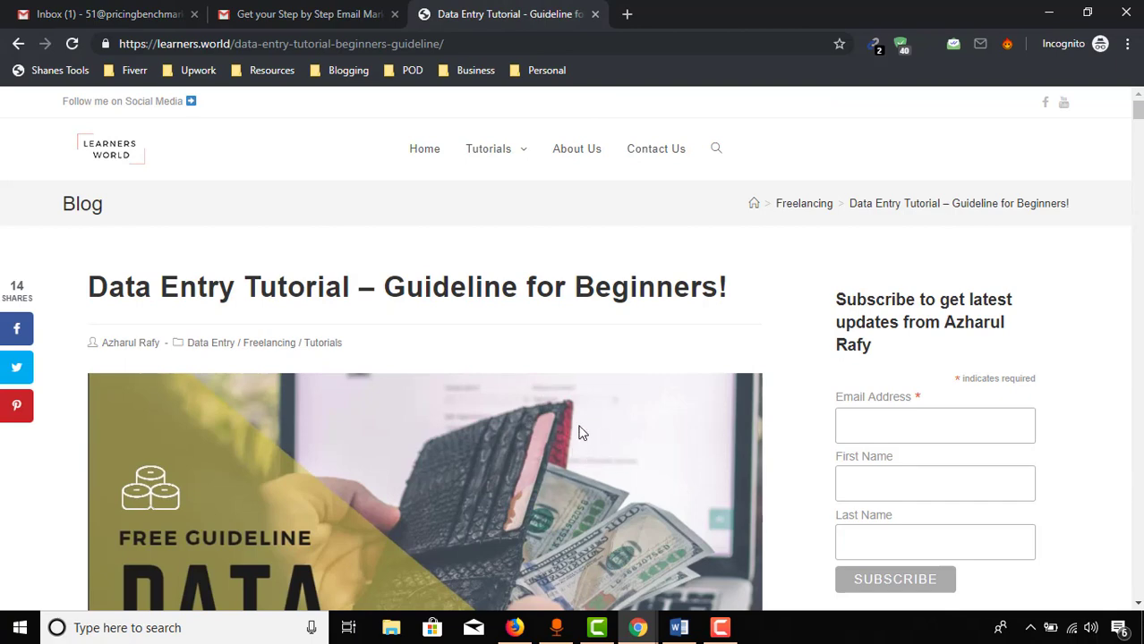
pyautogui.click(94, 12)
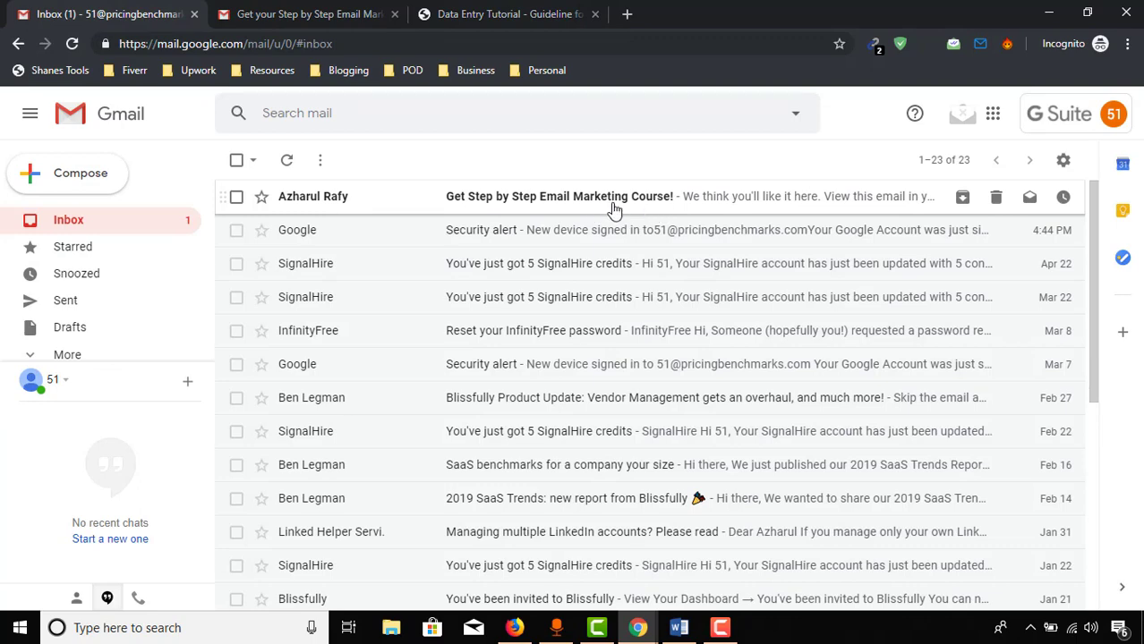
pyautogui.click(661, 208)
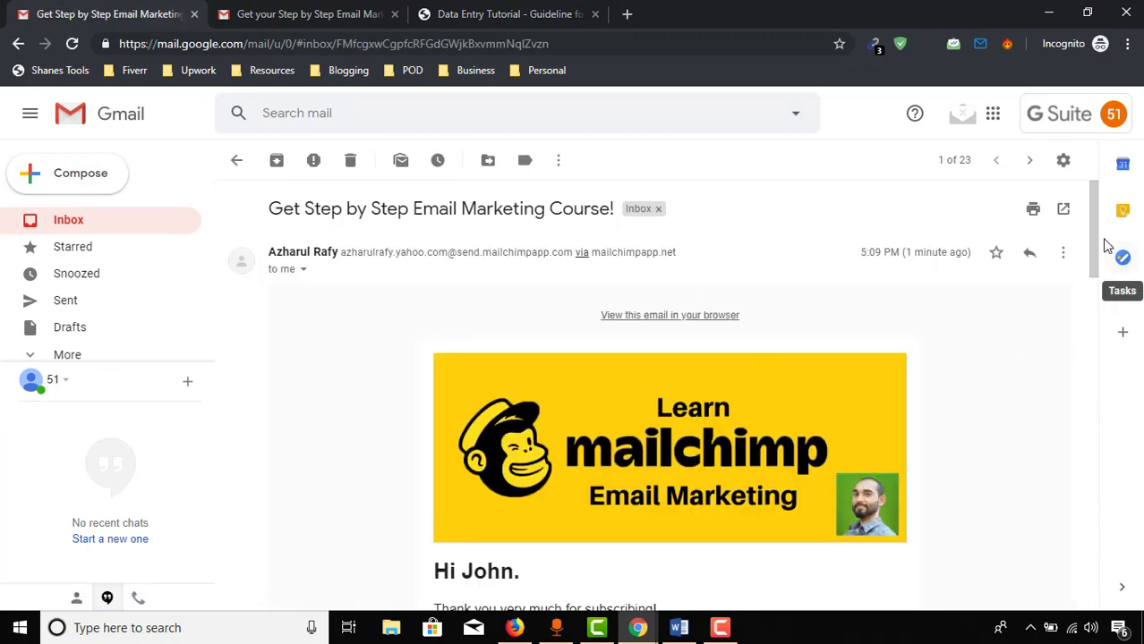
pyautogui.moveTo(1099, 244); pyautogui.dragTo(1103, 281)
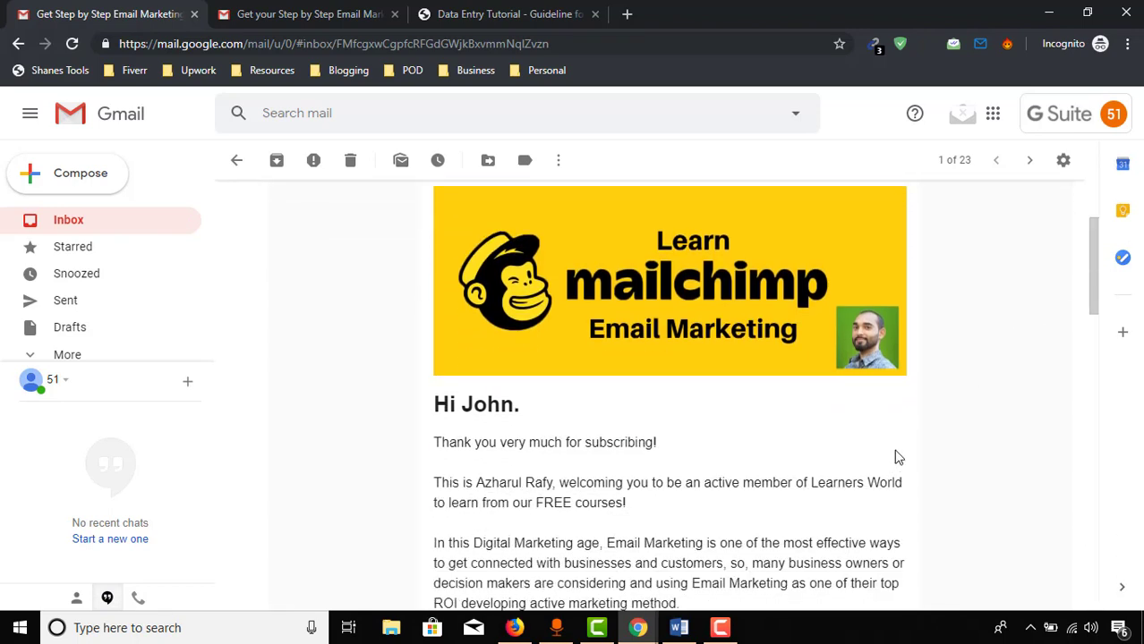
pyautogui.moveTo(1098, 301); pyautogui.dragTo(1098, 315)
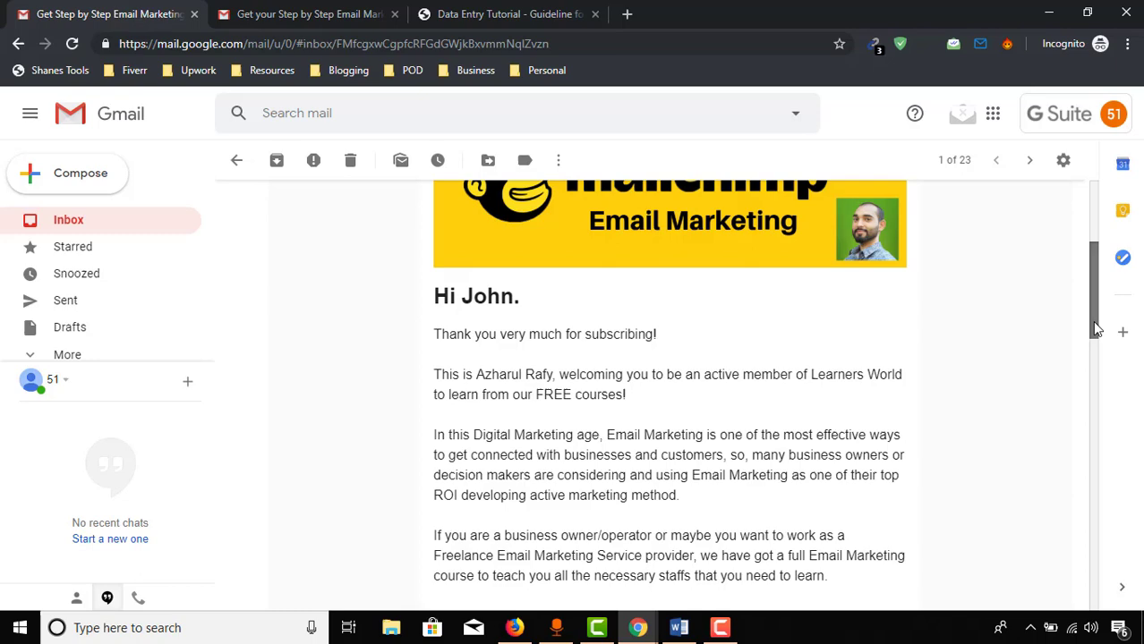
pyautogui.moveTo(1096, 330); pyautogui.dragTo(1106, 532)
pyautogui.scroll(-2, 750, 400)
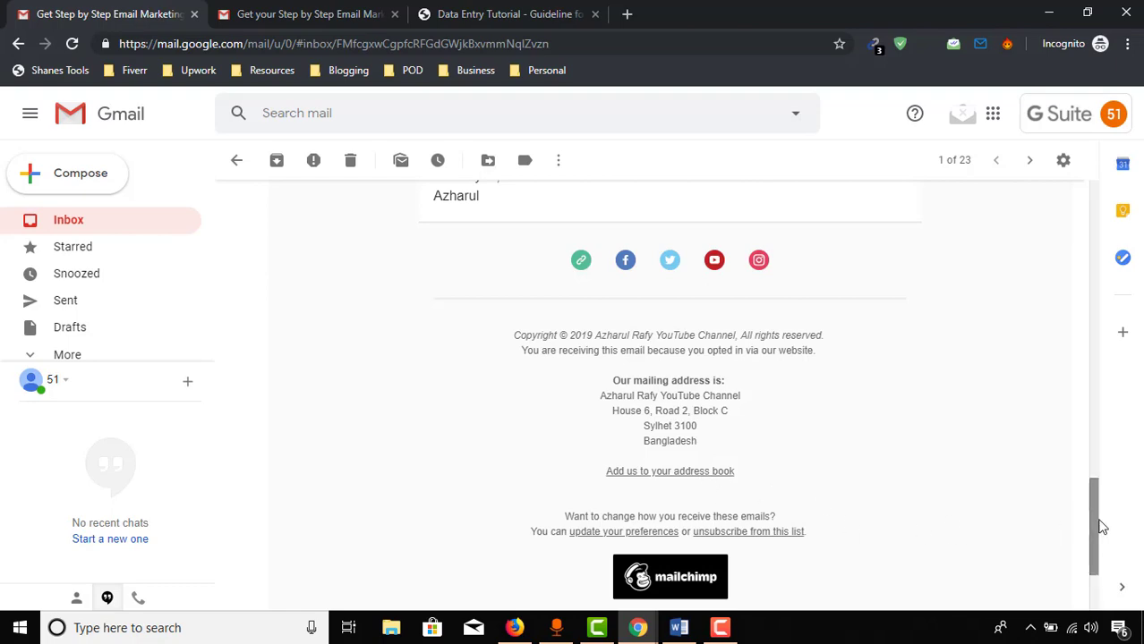
pyautogui.moveTo(1094, 523); pyautogui.dragTo(1104, 205)
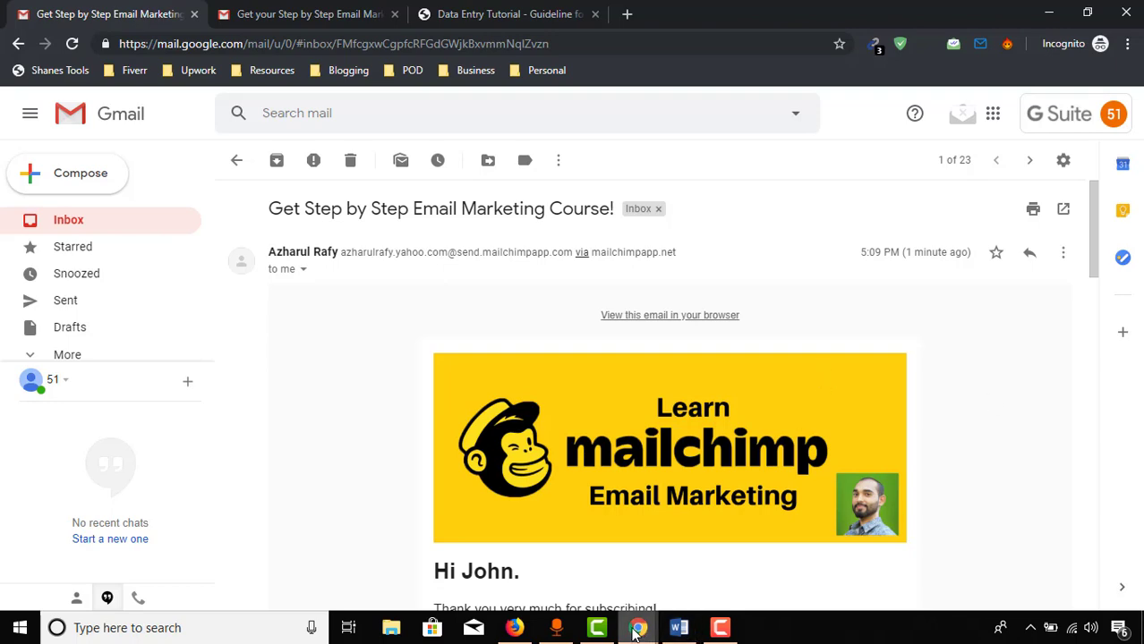
# Step: Open the Onboarding series option under Email > Automated > Subscriber Activity > Welcome new subscribers
pyautogui.moveTo(637, 627)
pyautogui.click(566, 590)
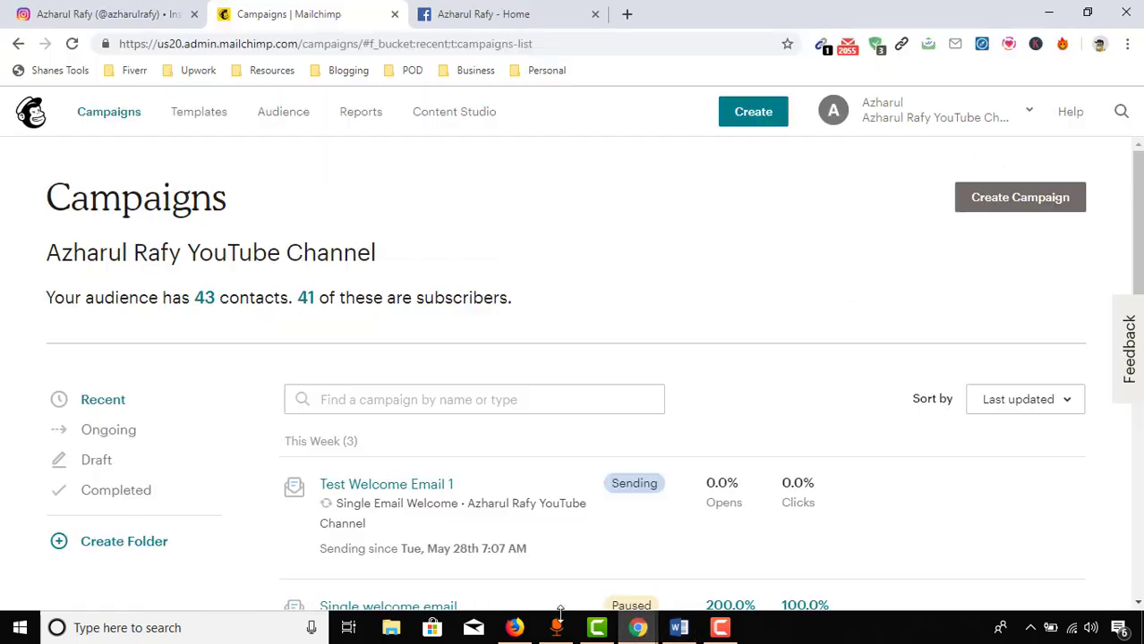
pyautogui.click(1011, 204)
pyautogui.click(288, 261)
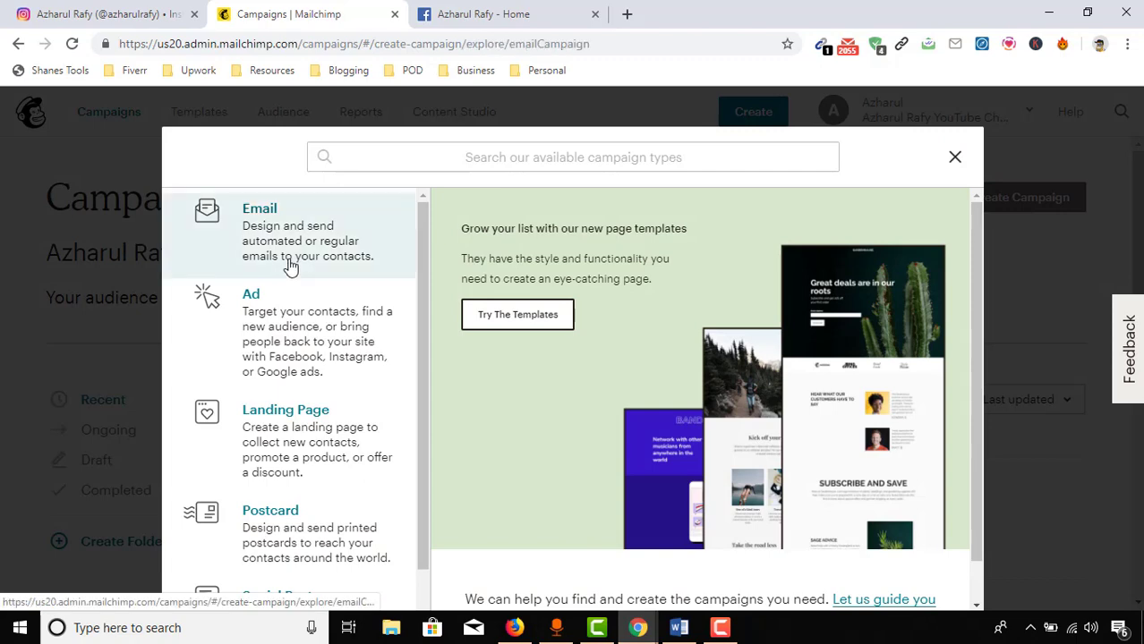
pyautogui.click(550, 235)
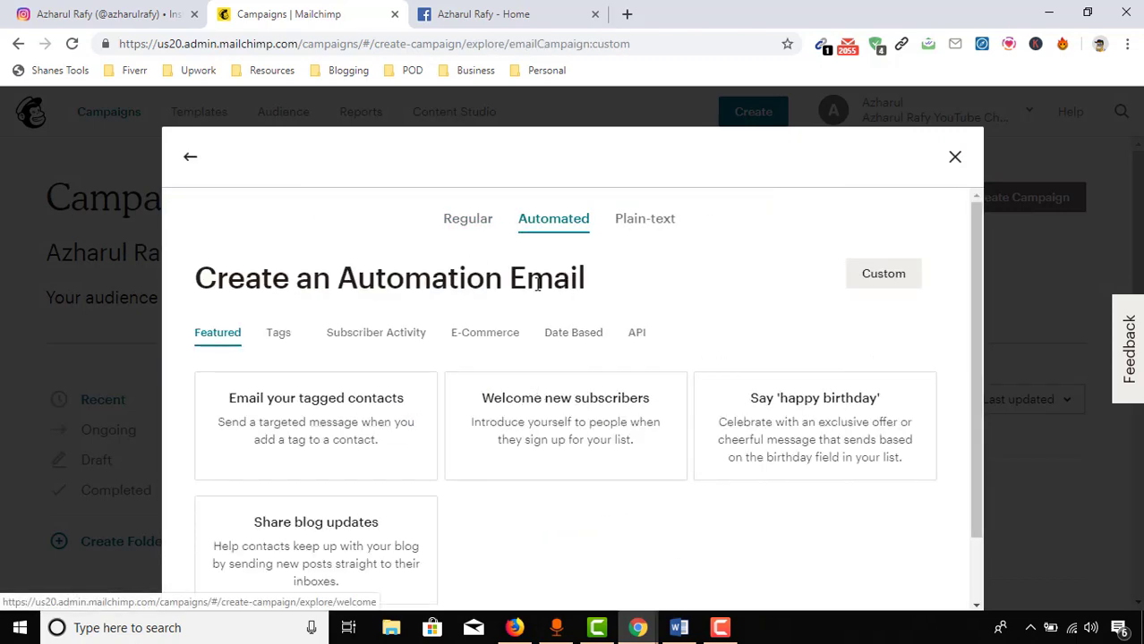
pyautogui.click(358, 343)
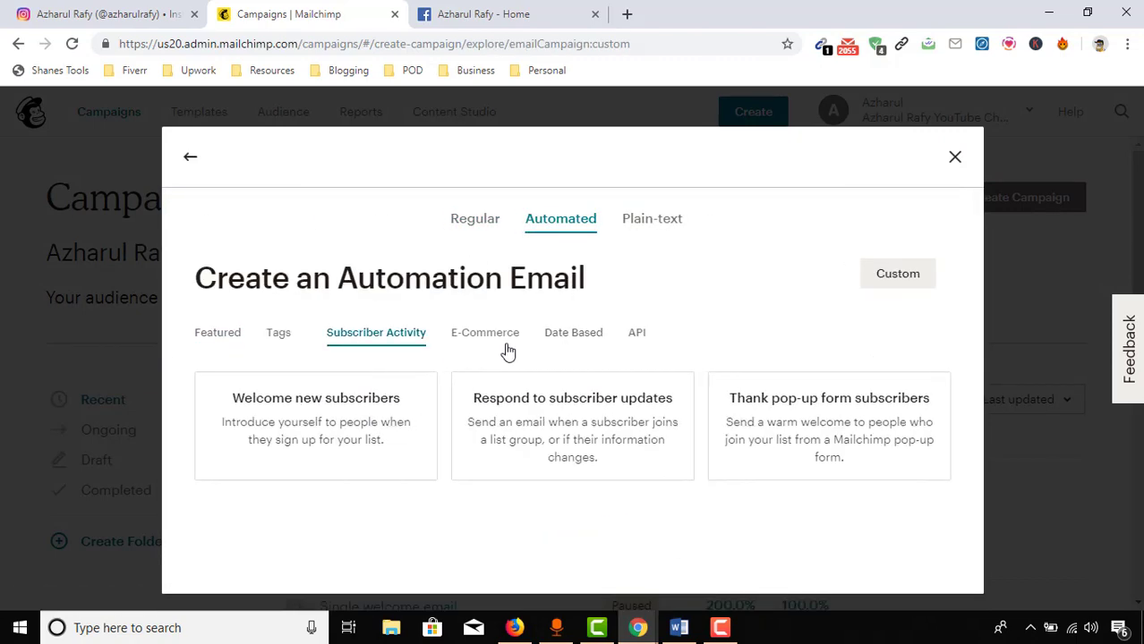
pyautogui.click(369, 443)
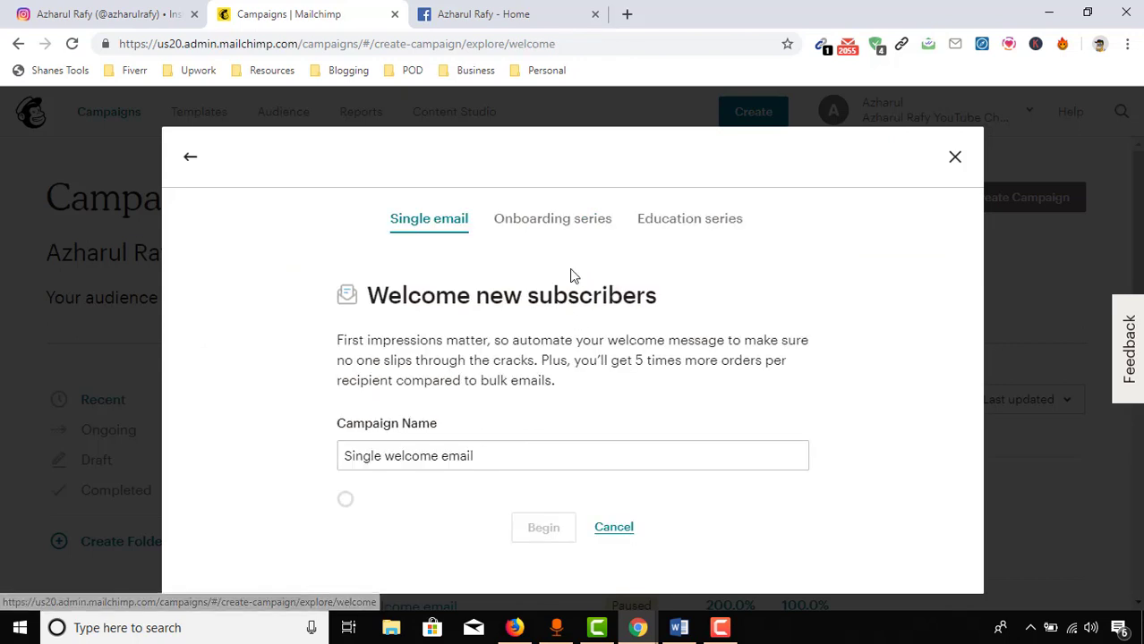
pyautogui.click(561, 225)
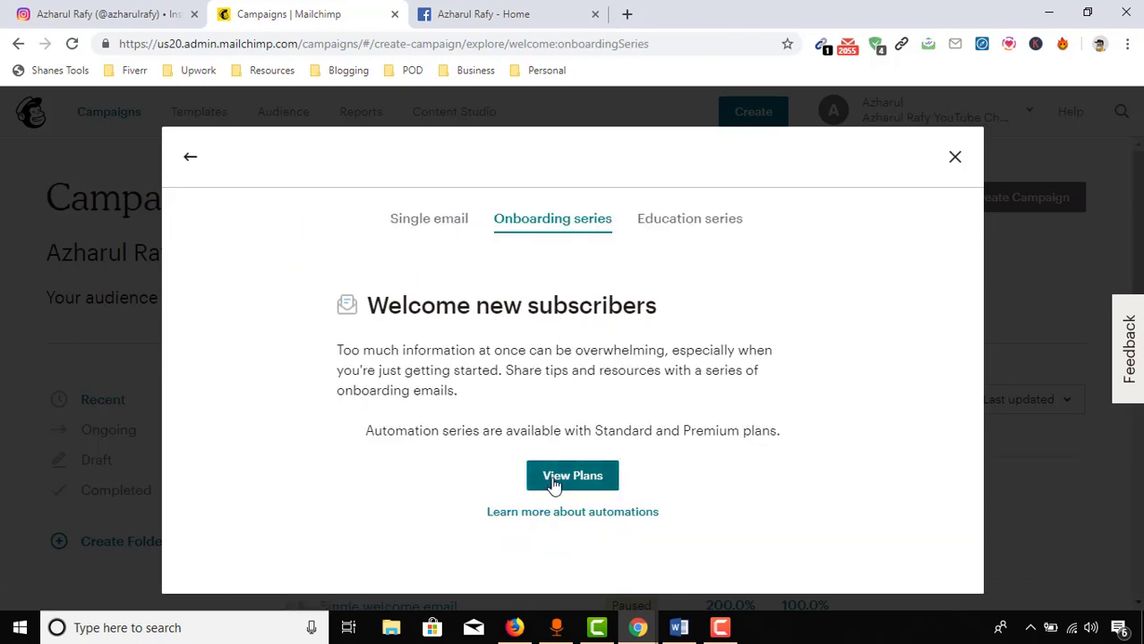